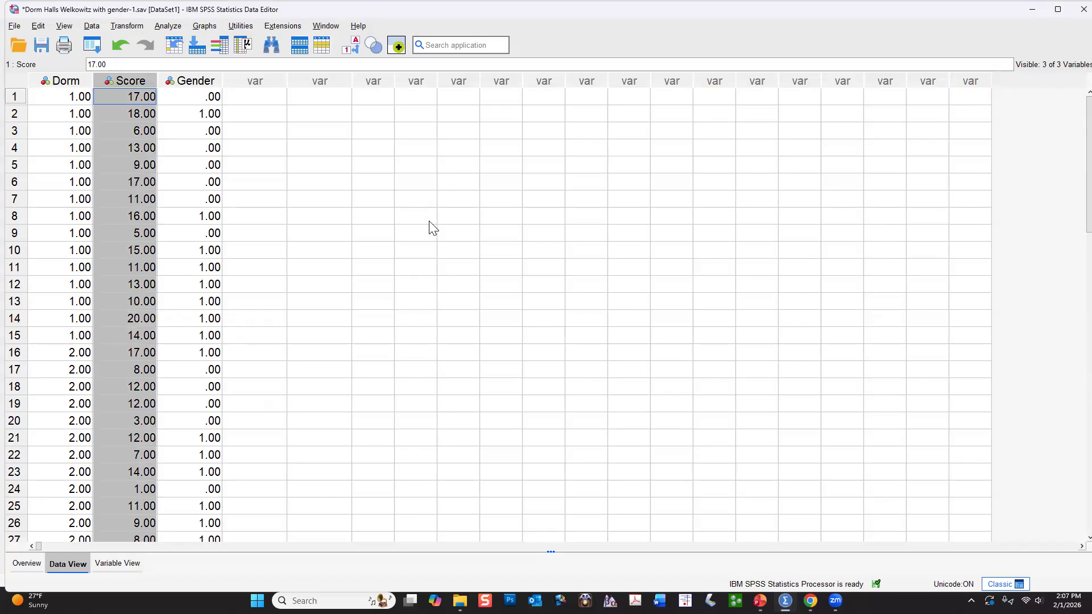
Examine the values in the Gender, Score and Dorm columns of the dataset.
click(211, 85)
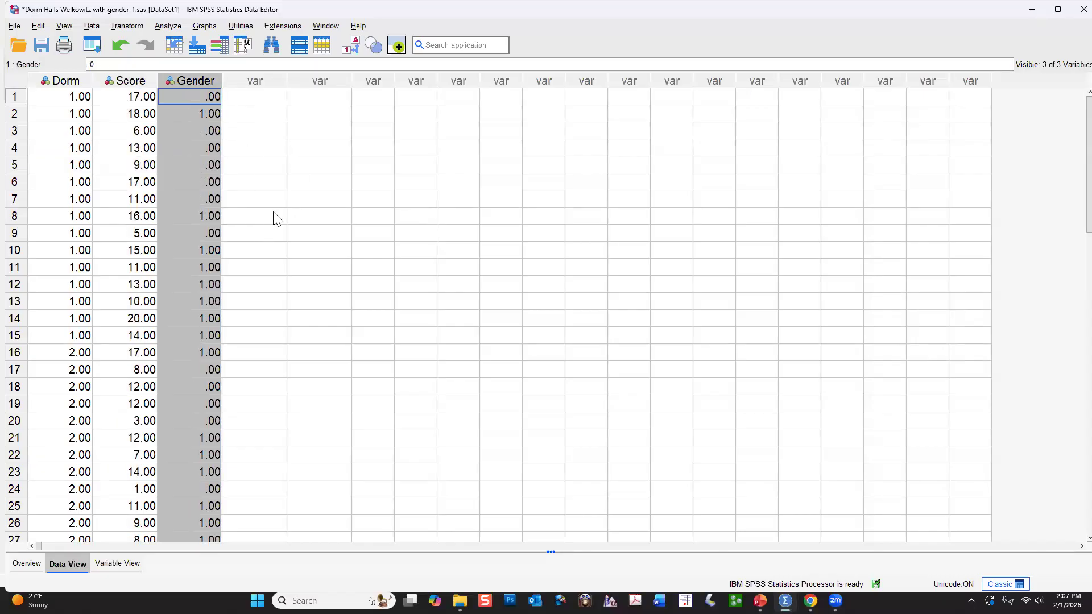
click(129, 84)
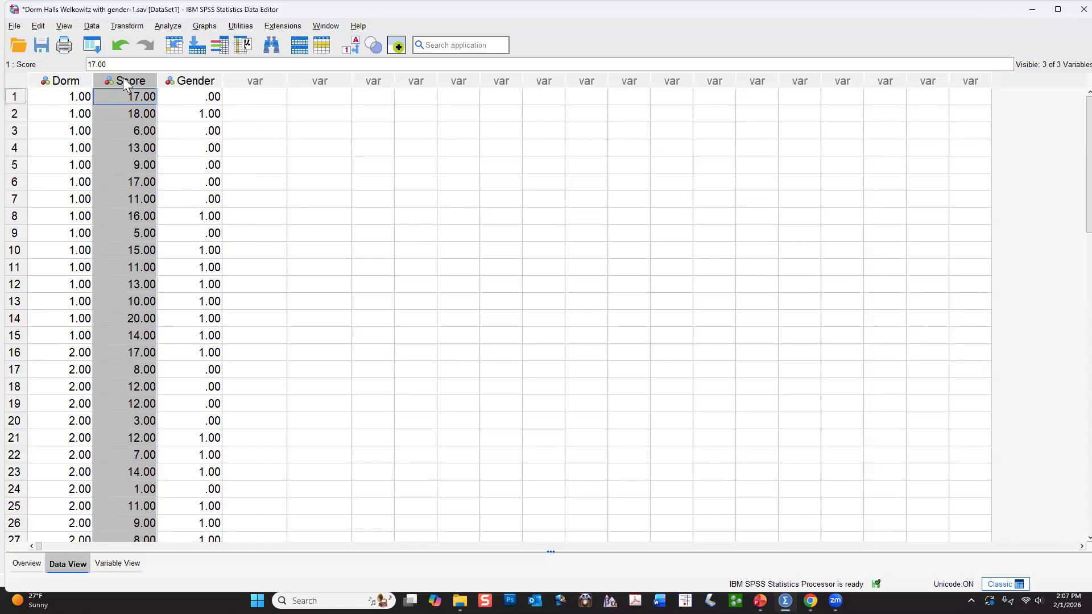
scroll(123, 84, down, 4)
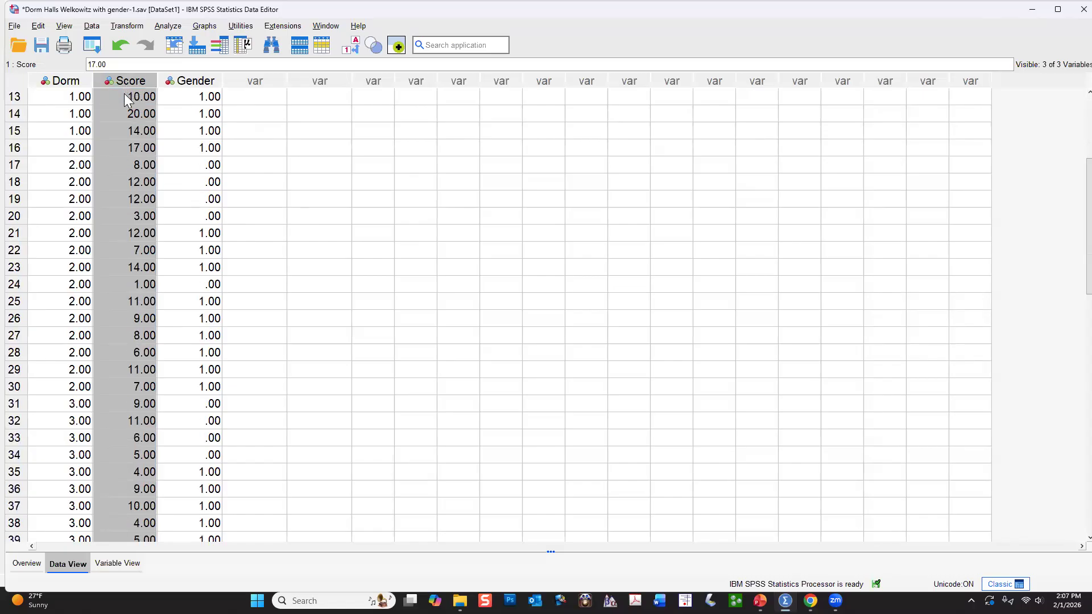
scroll(124, 93, up, 3)
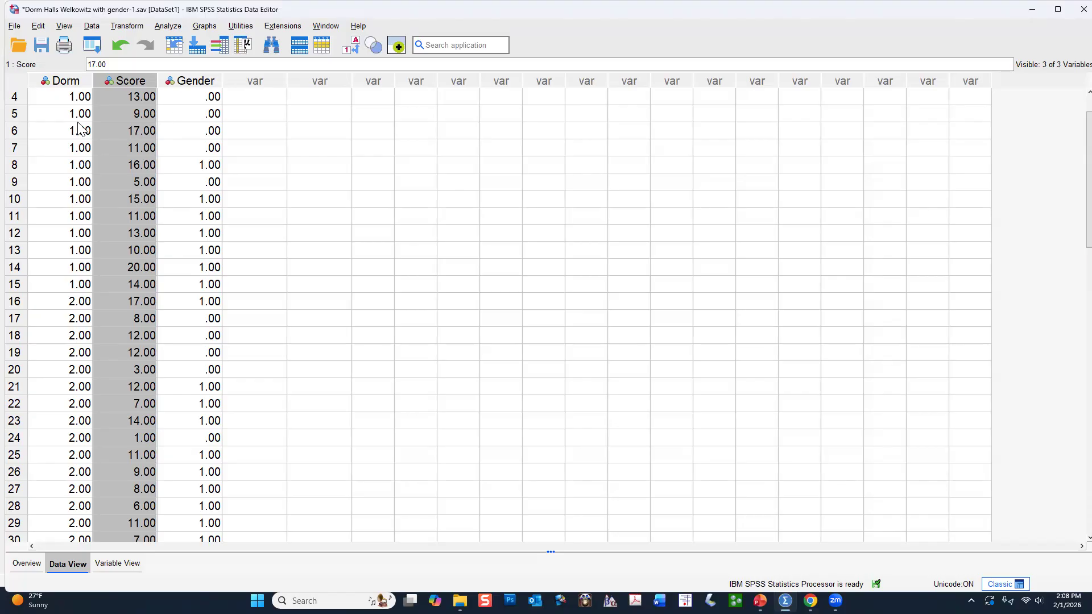
click(62, 81)
scroll(62, 228, down, 5)
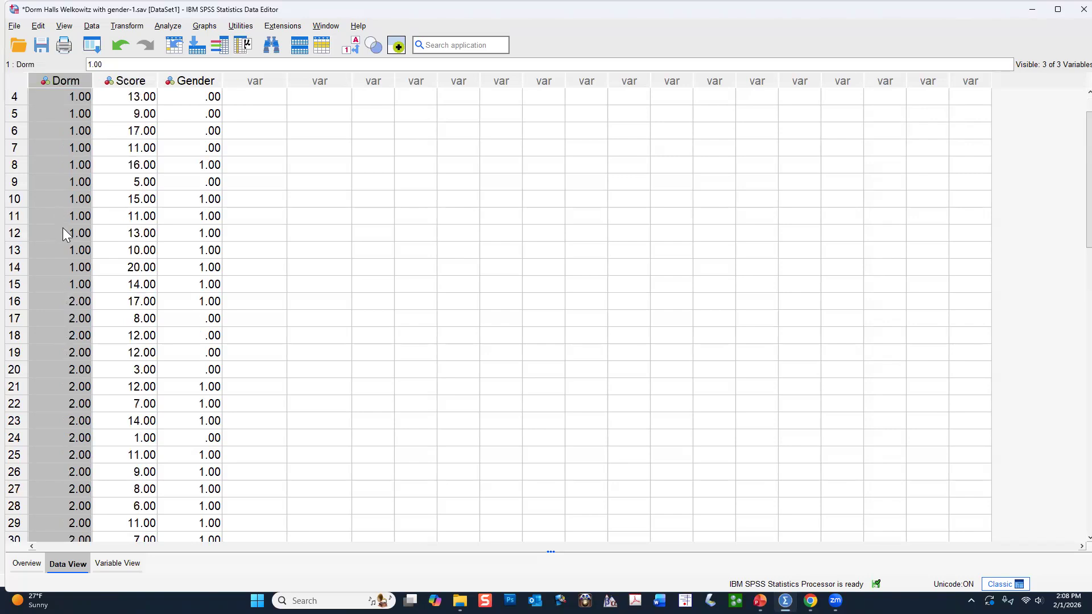
scroll(62, 228, up, 5)
click(139, 84)
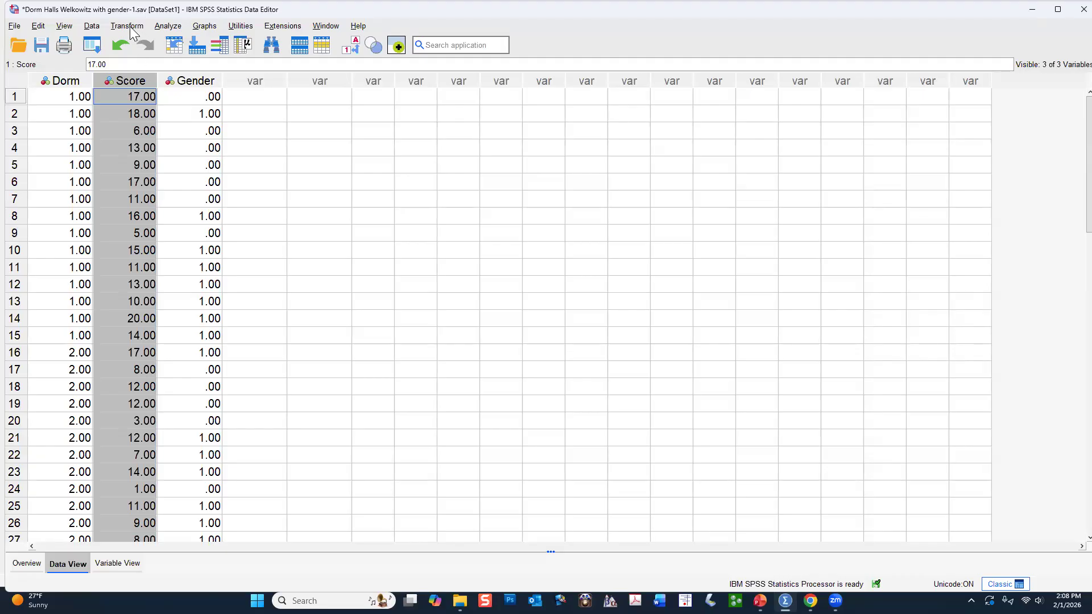
Run a freshly reset Descriptives analysis on Score with standardized values saved as variables.
click(166, 26)
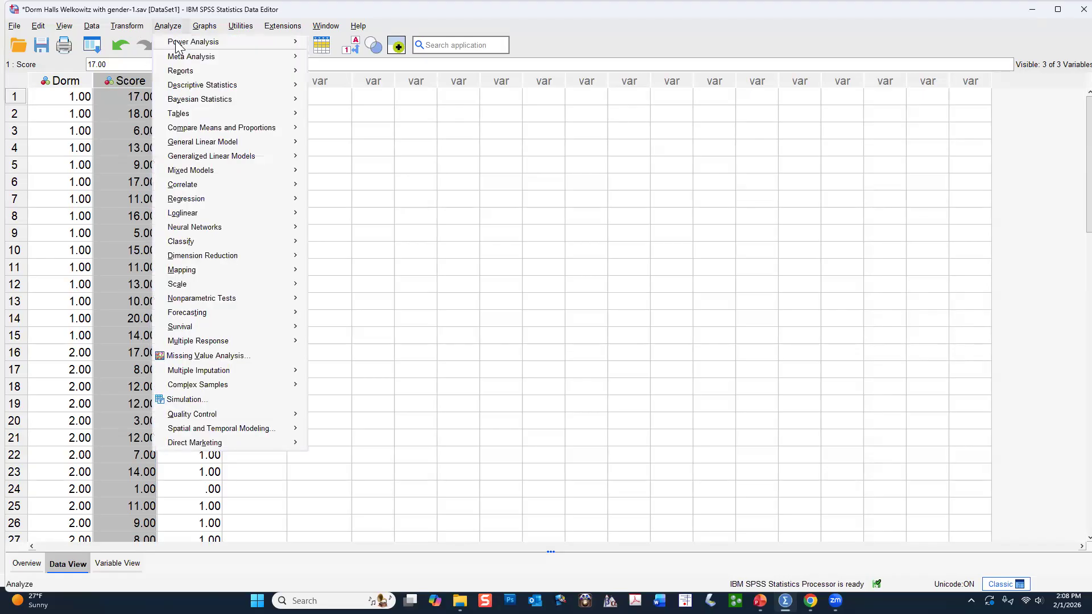
mouse_move(197, 89)
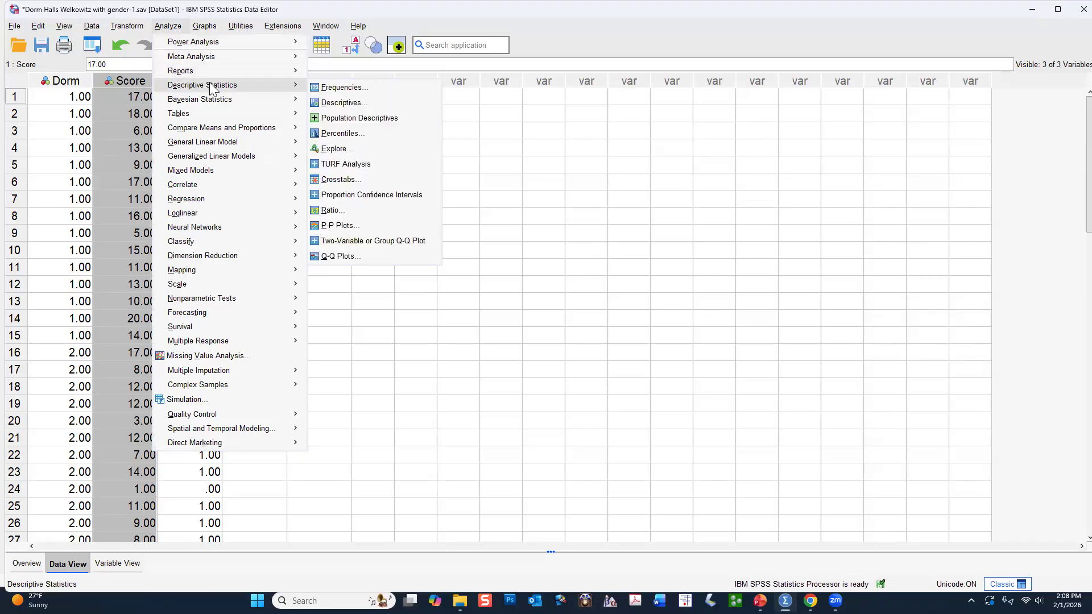
click(362, 102)
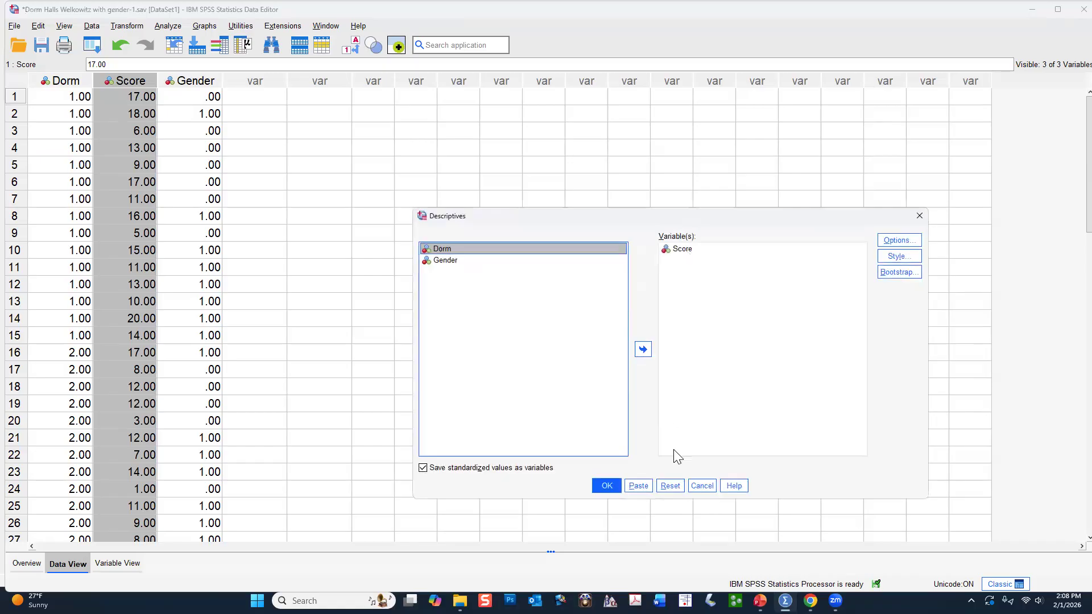
click(669, 490)
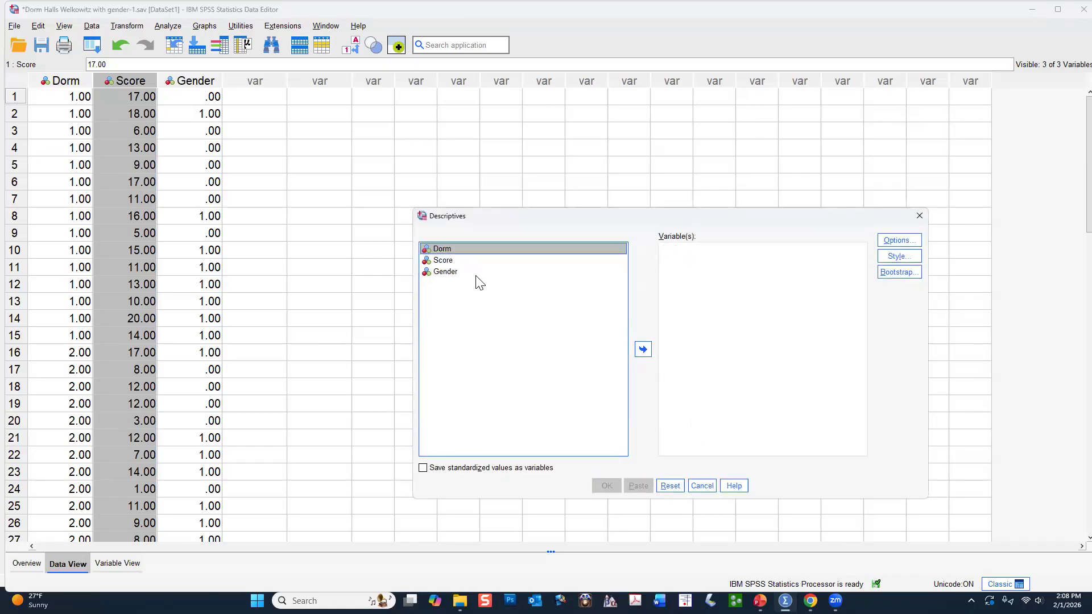
click(453, 262)
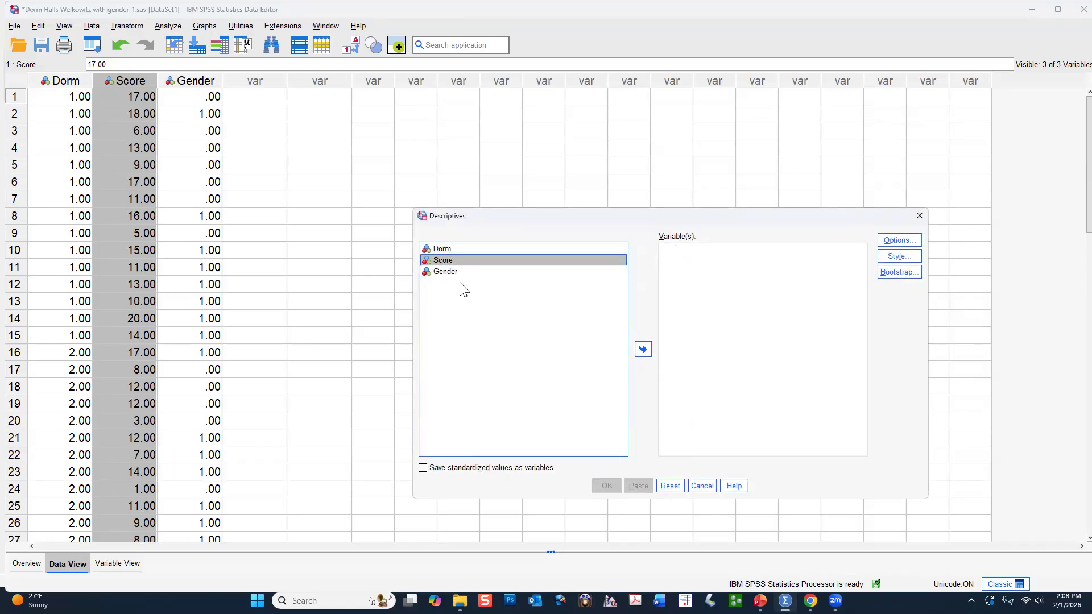
click(644, 350)
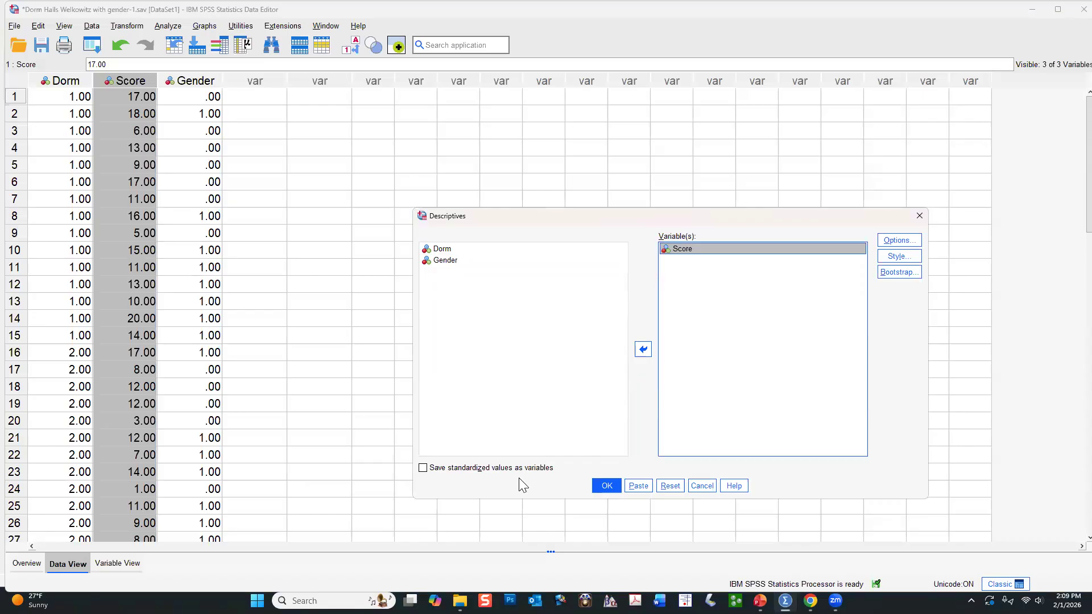
click(423, 468)
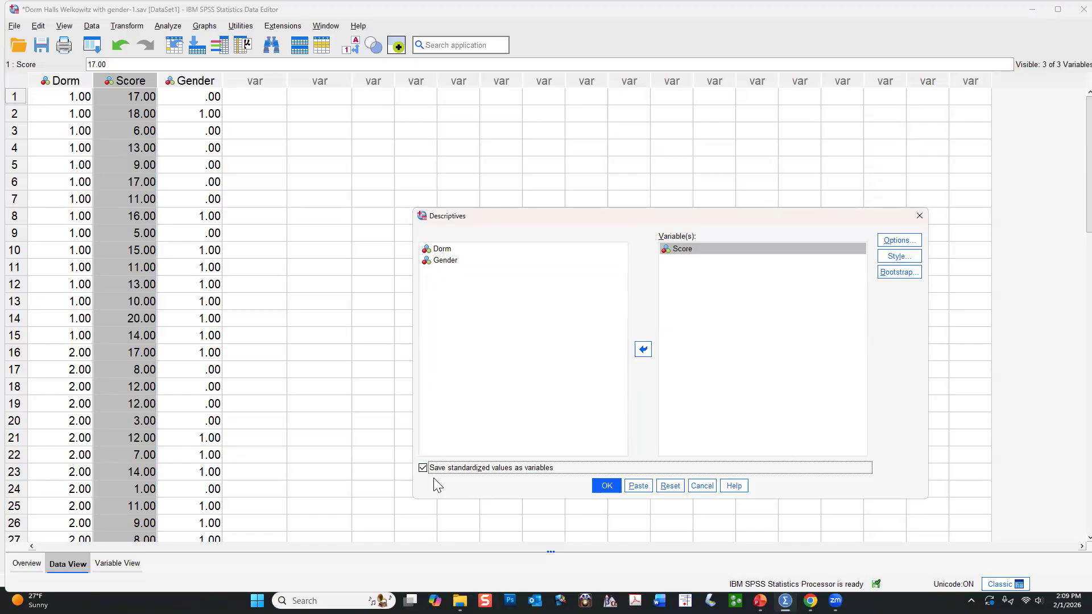
click(617, 486)
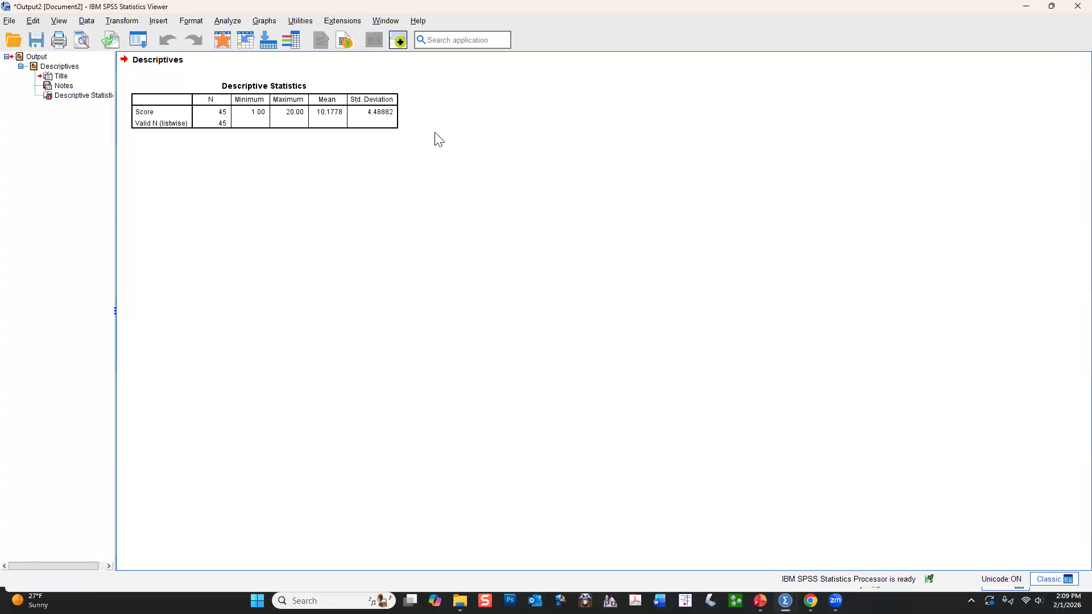
Return from the output to the dataset and compare the ZScore column with the Score column.
mouse_move(788, 597)
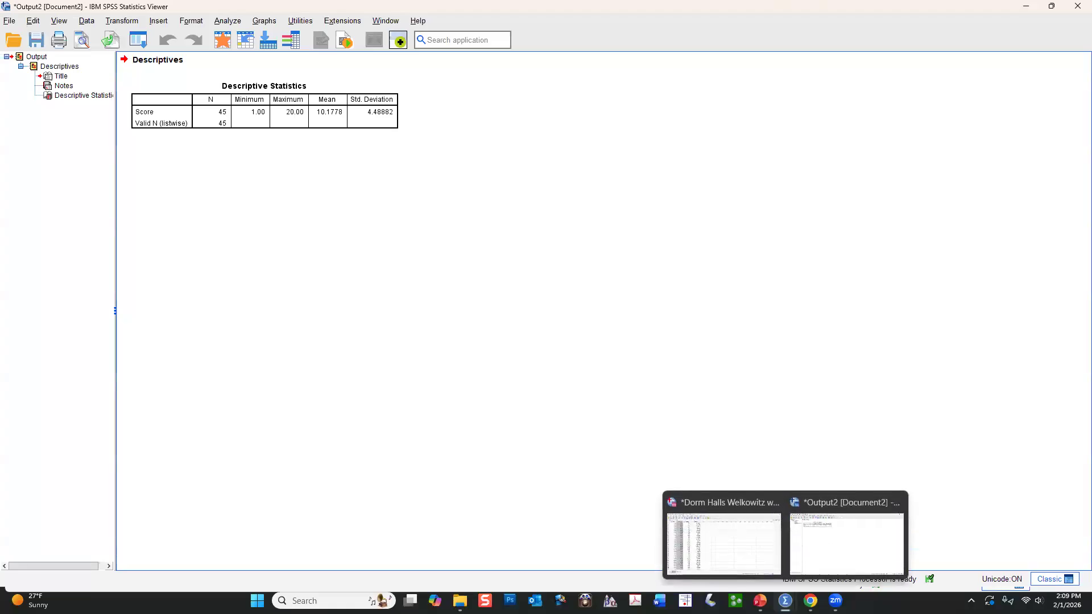
click(748, 512)
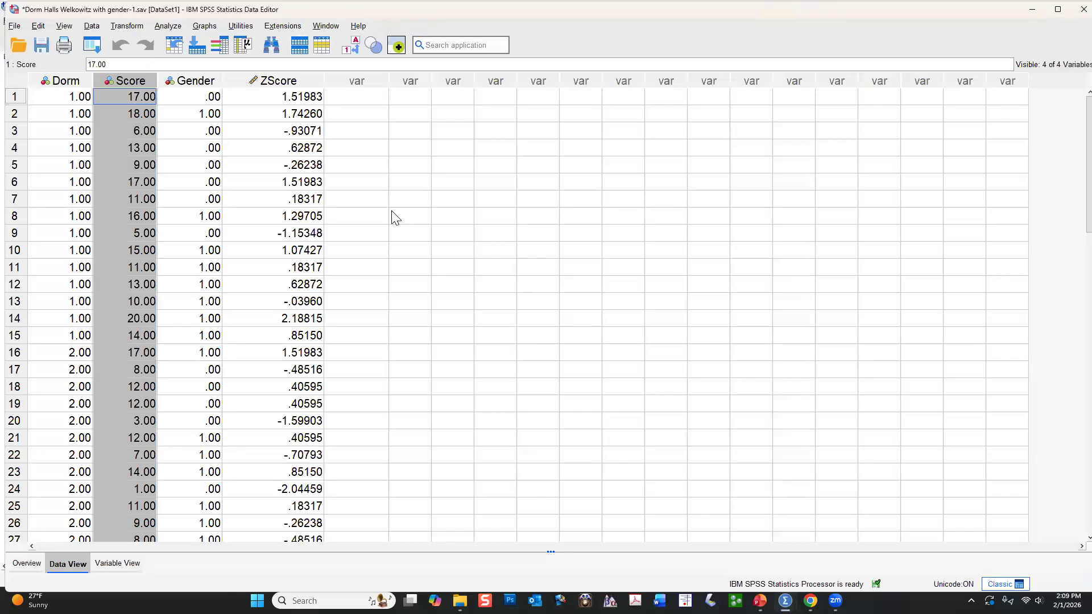
click(313, 82)
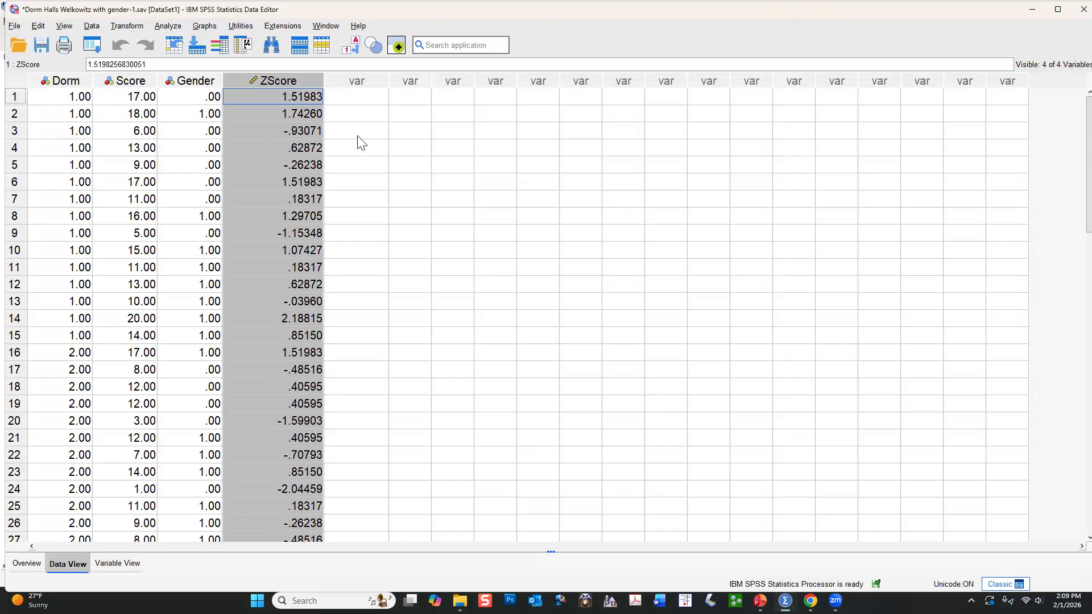
click(131, 83)
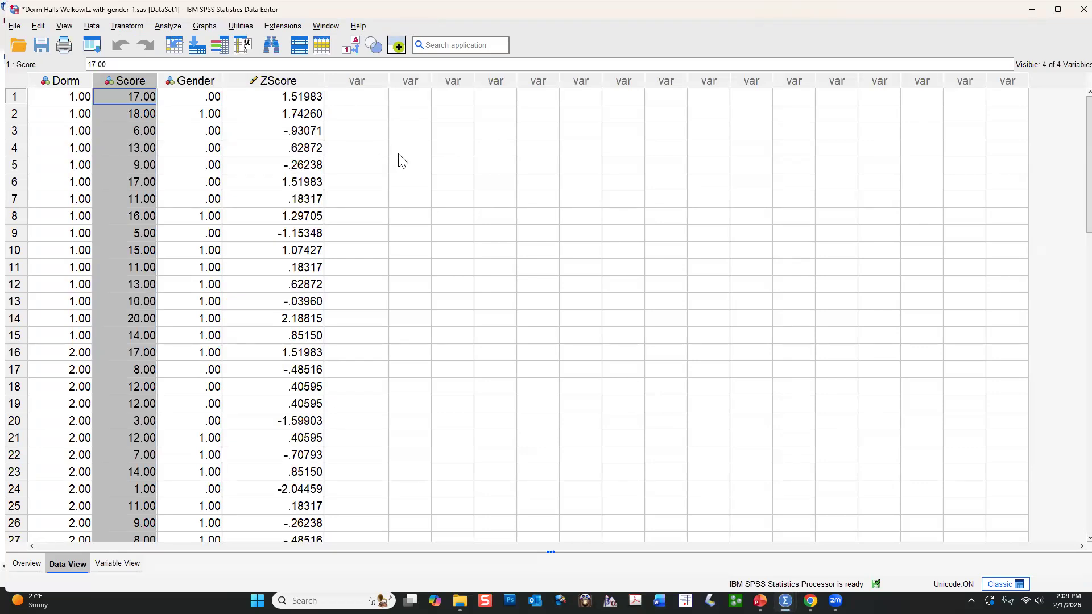
Set up a freshly reset Explore analysis with Score and Zscore(Score) as the dependent variables.
click(169, 26)
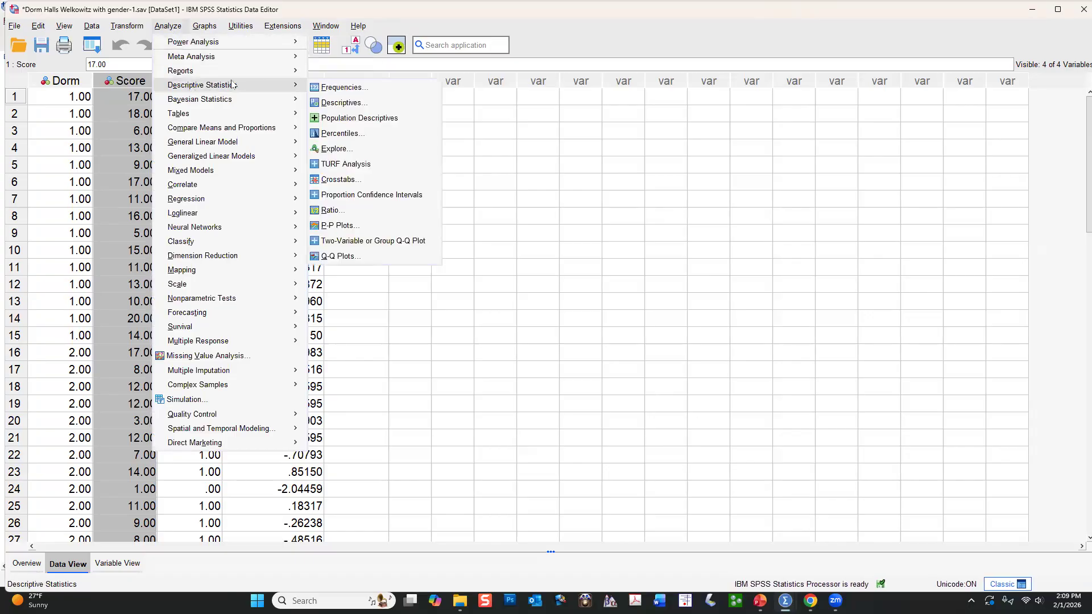
mouse_move(286, 86)
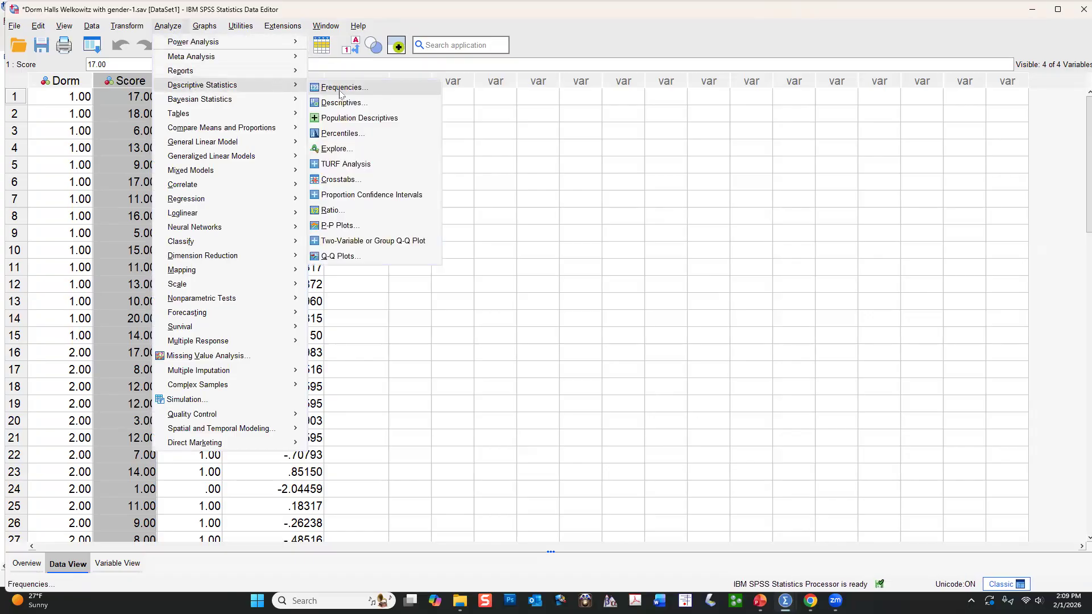
click(370, 150)
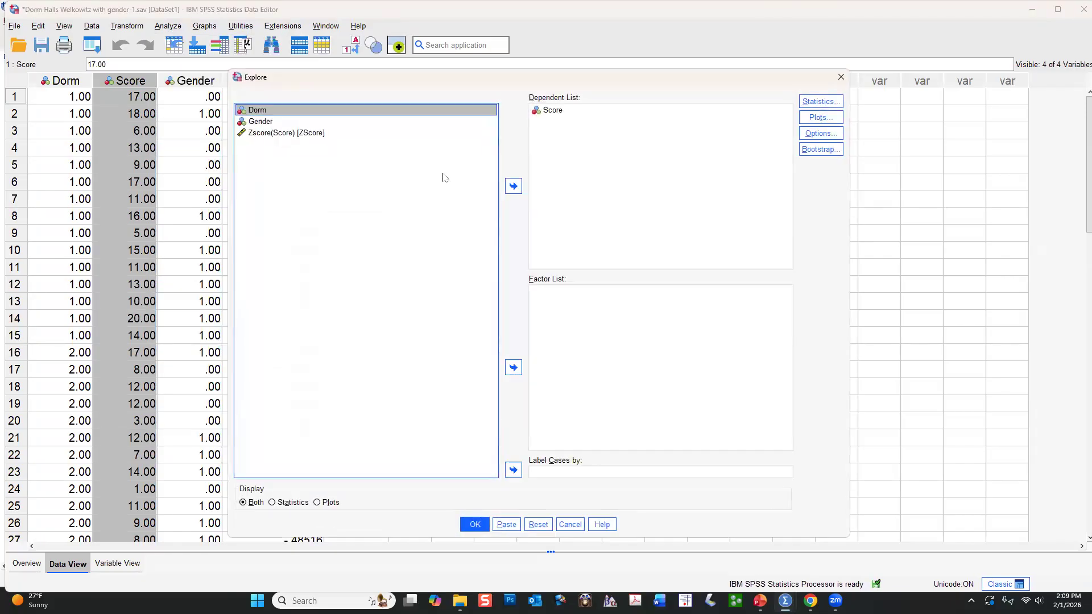
click(545, 525)
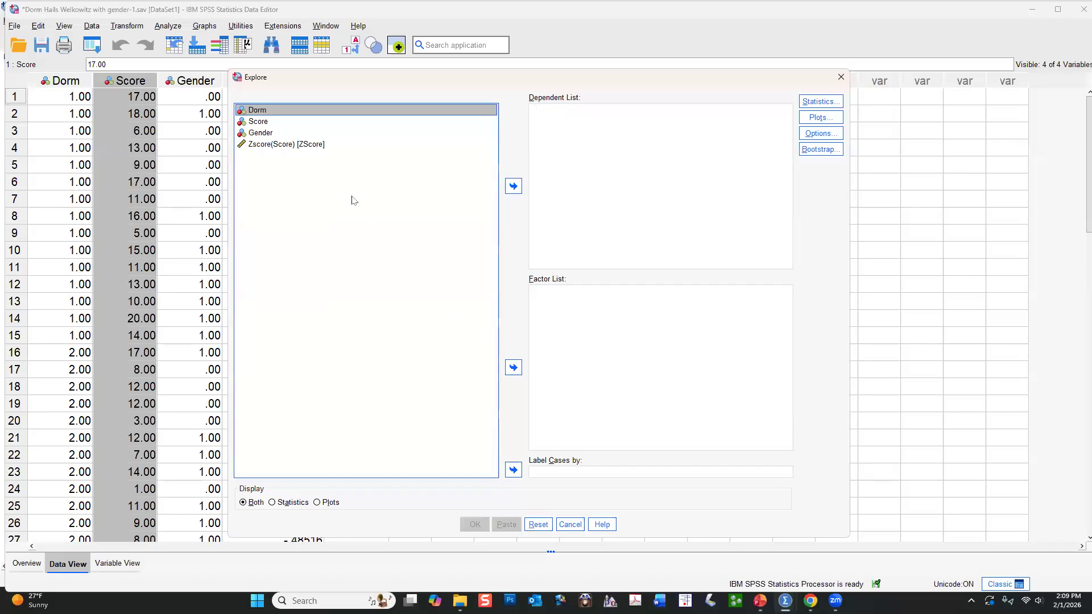
click(307, 121)
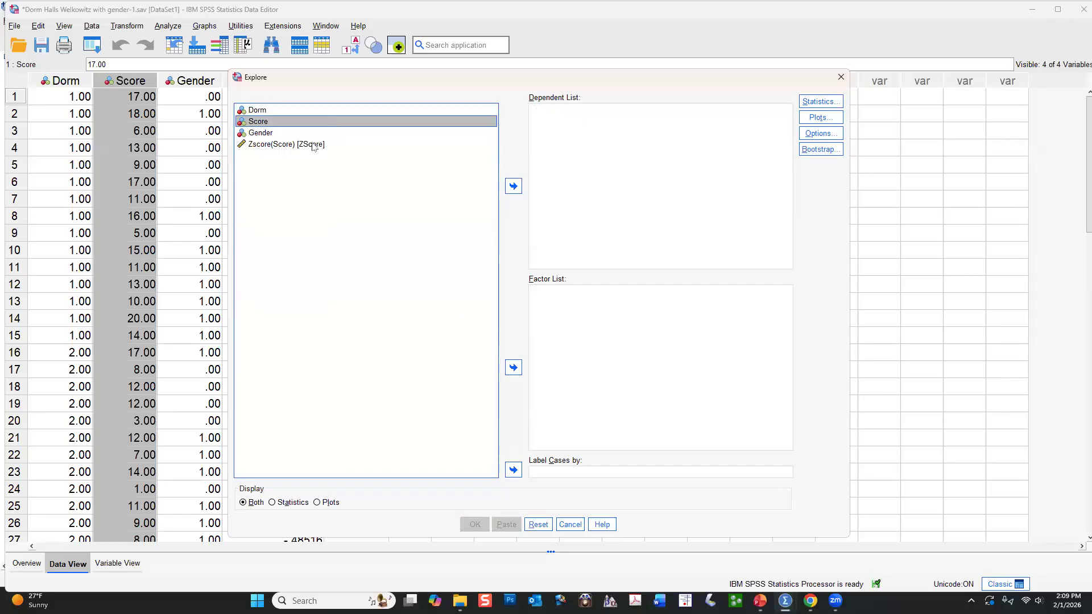
ctrl+click(270, 149)
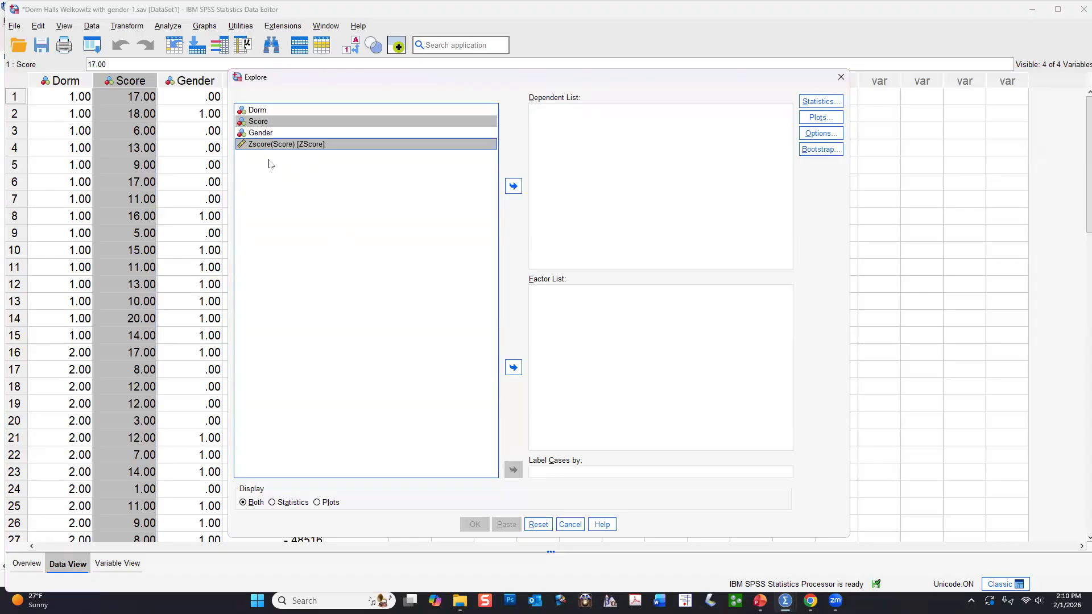
click(273, 123)
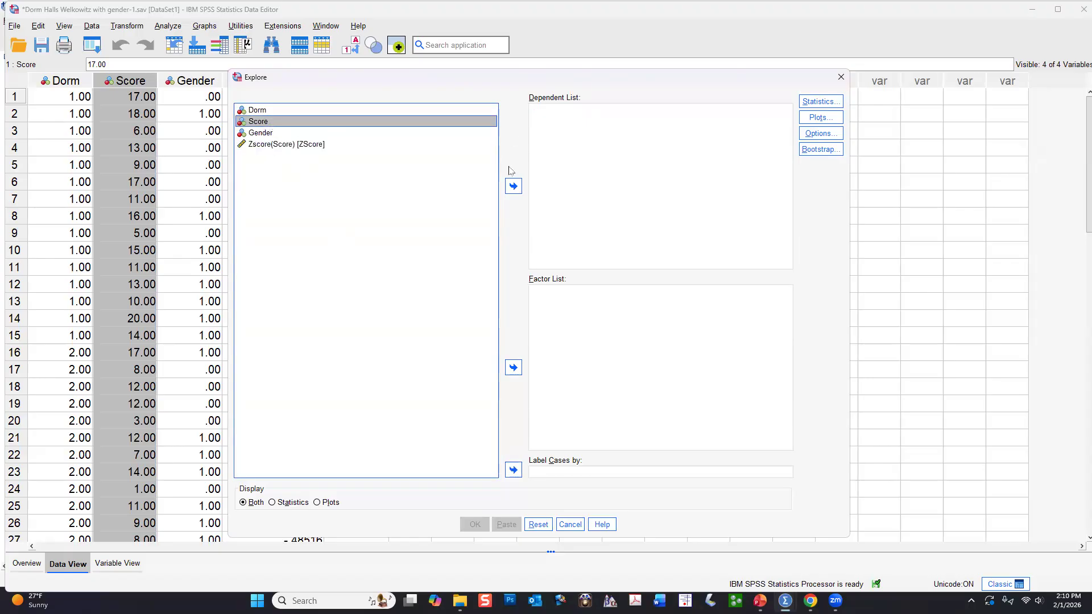
click(514, 186)
click(399, 133)
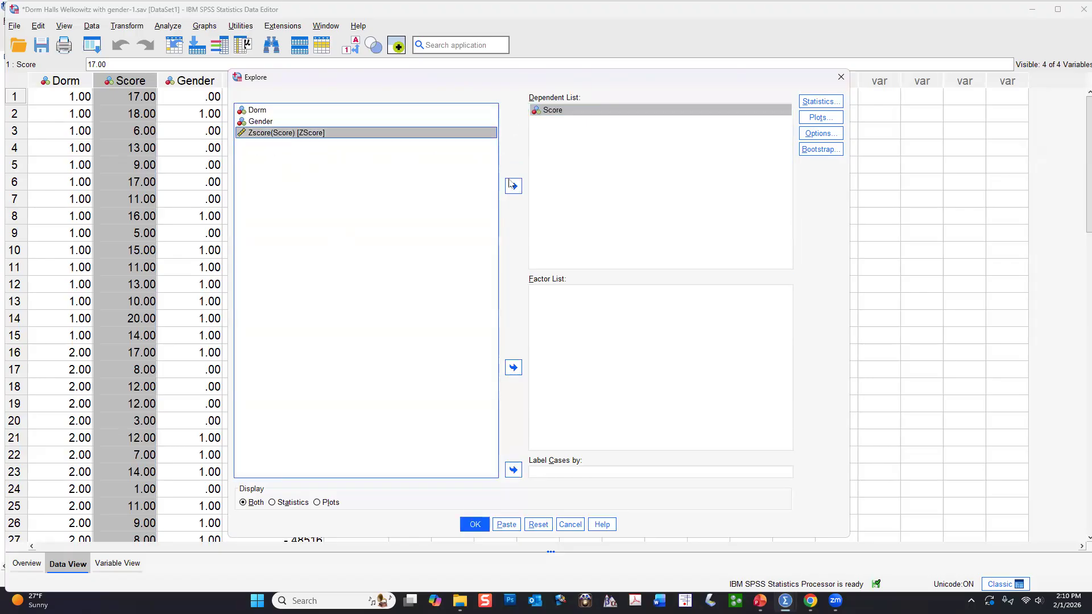
click(513, 186)
Replace the stem-and-leaf plot with a histogram in the Explore plots and run the analysis.
click(828, 121)
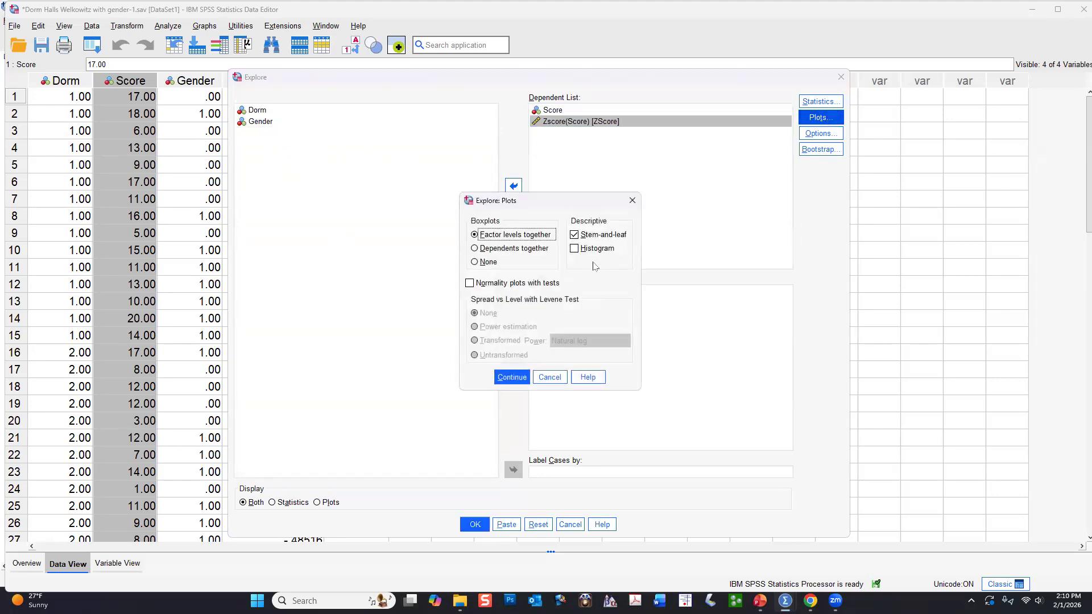
click(575, 235)
click(578, 249)
click(516, 380)
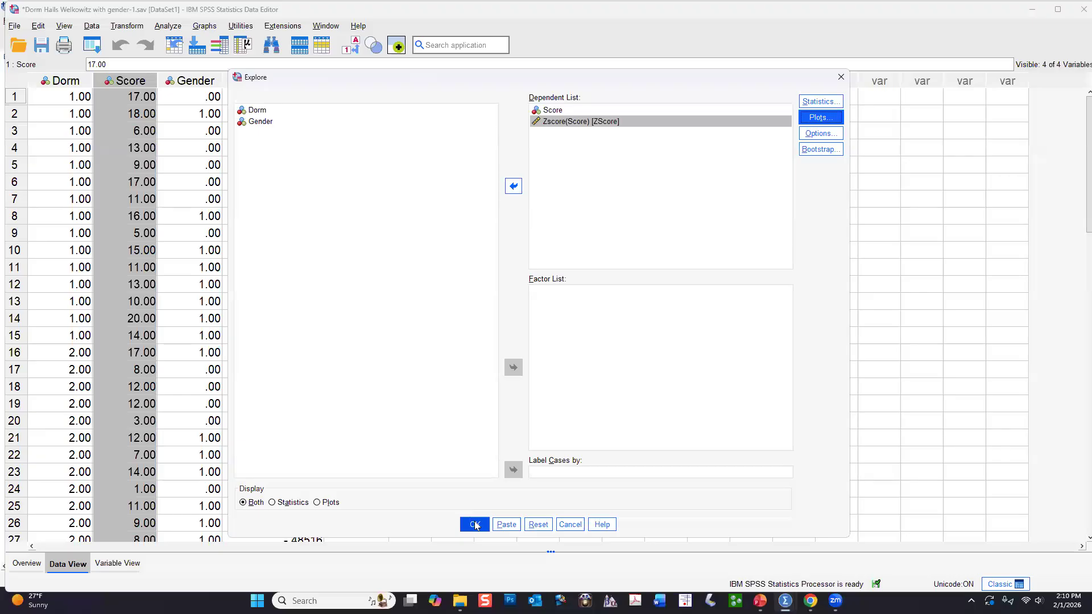
click(475, 524)
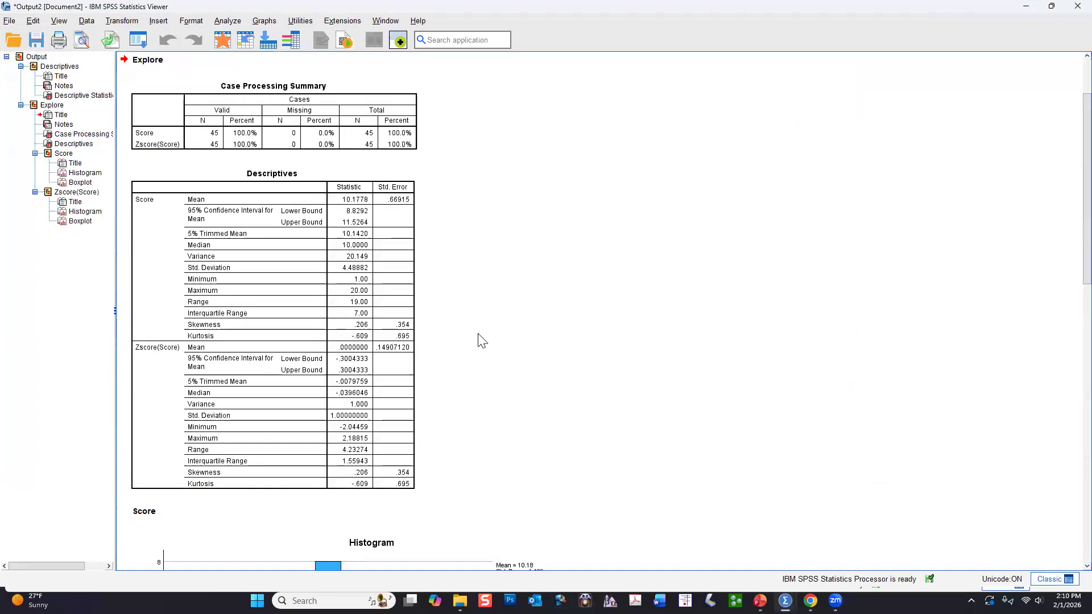
Delete the Score boxplot from the Explore output.
click(378, 245)
scroll(507, 370, down, 6)
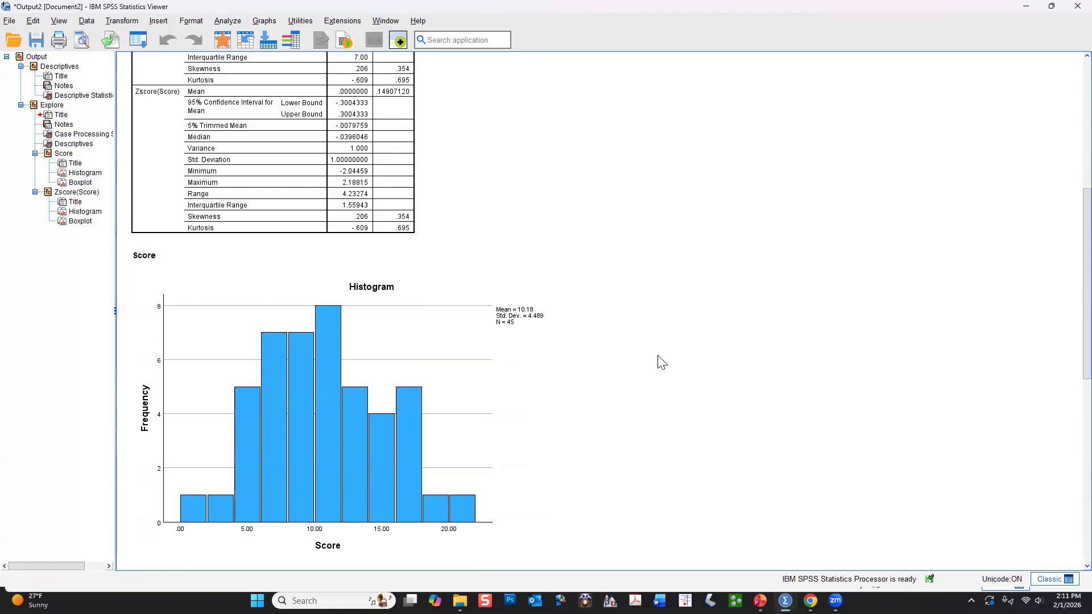
scroll(657, 361, down, 1)
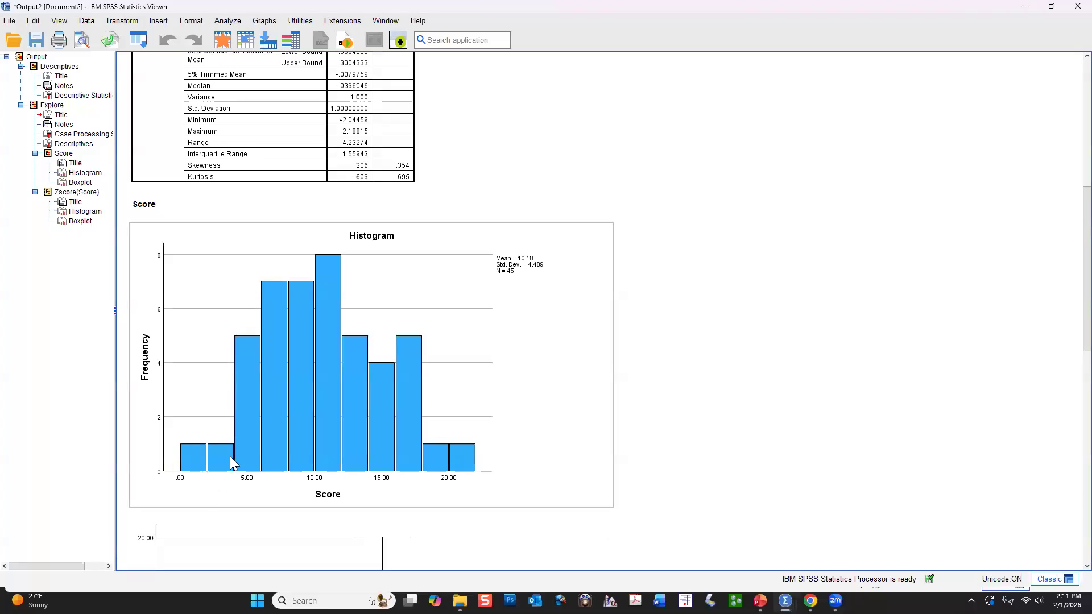
scroll(248, 440, down, 2)
scroll(310, 422, down, 2)
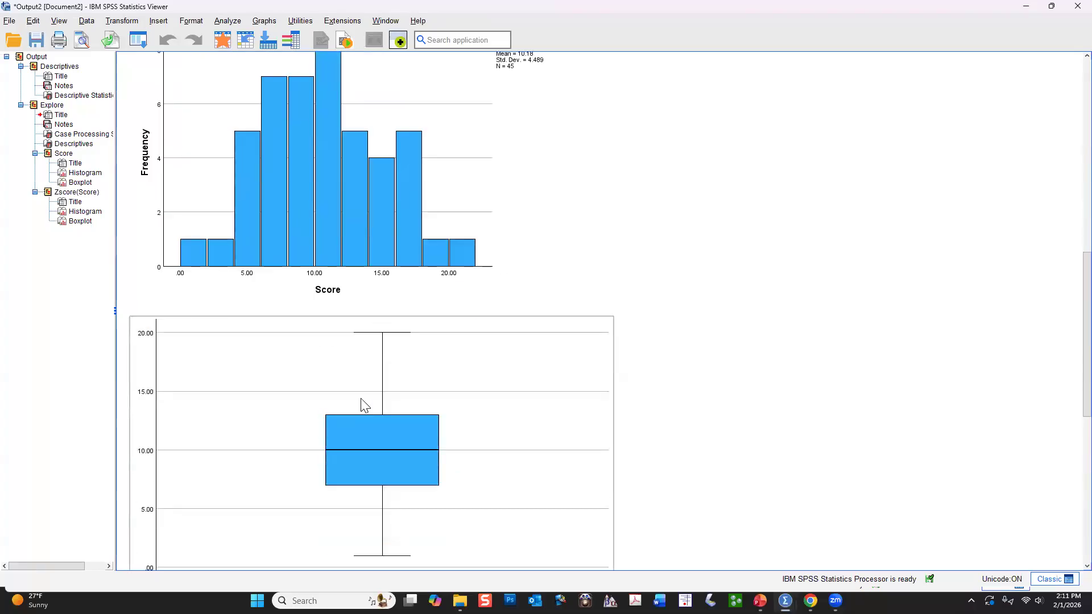
scroll(366, 405, down, 5)
click(434, 219)
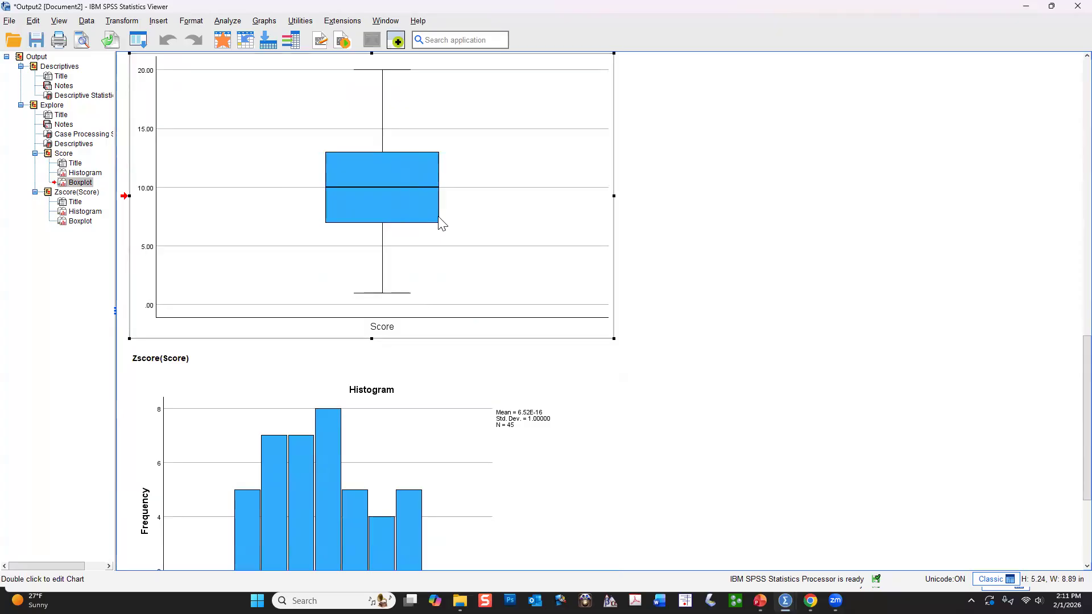
key(Delete)
scroll(639, 203, down, 2)
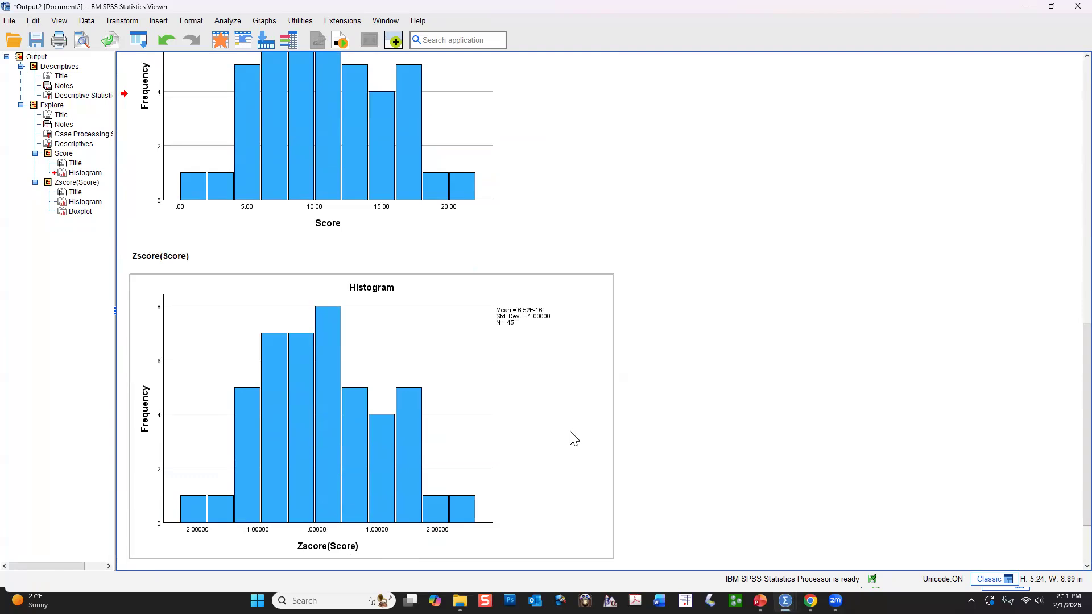
Return to the dataset and set up a freshly reset Compute Variable operation with Tscore as the target variable.
scroll(576, 420, up, 5)
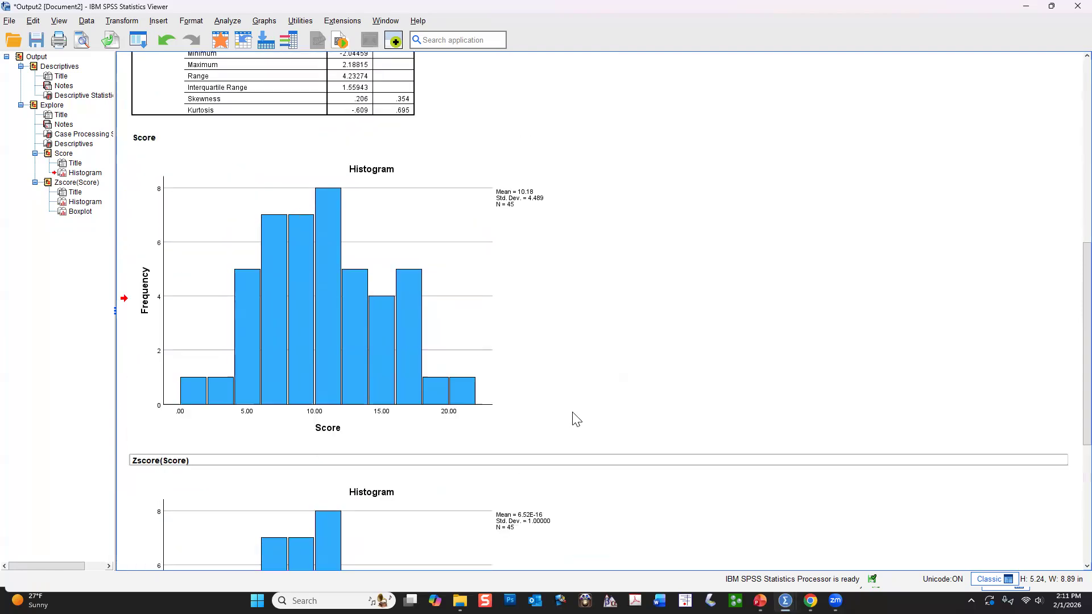
scroll(576, 420, down, 5)
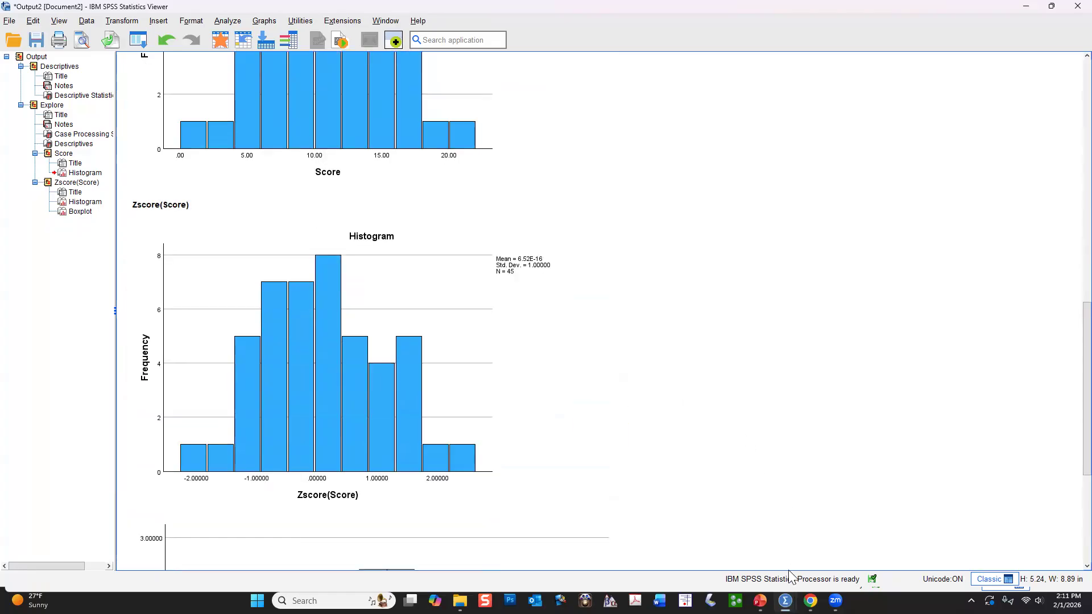
mouse_move(785, 601)
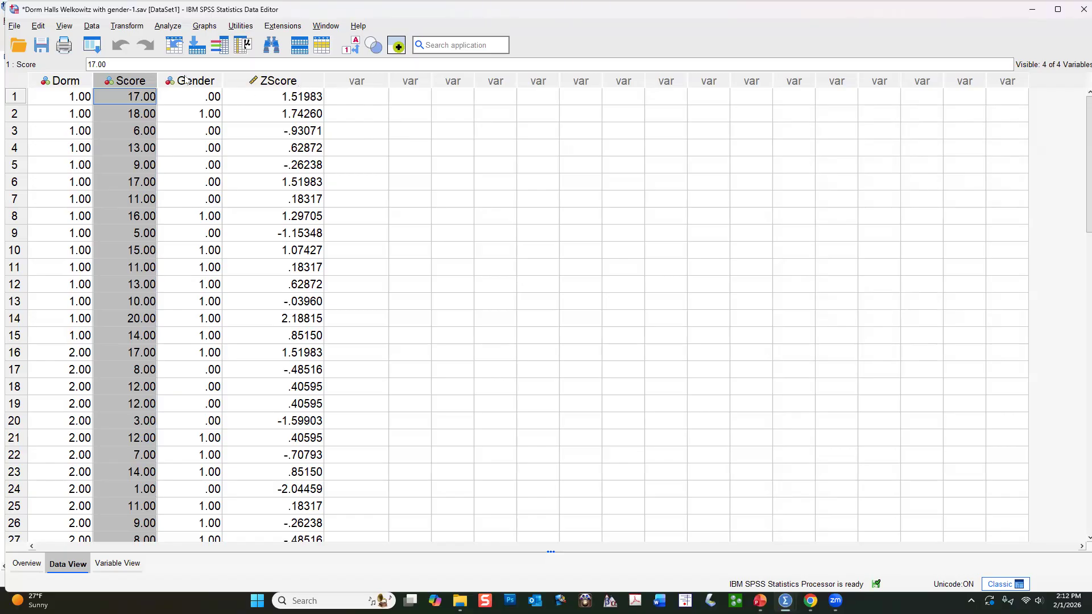
click(165, 27)
mouse_move(128, 27)
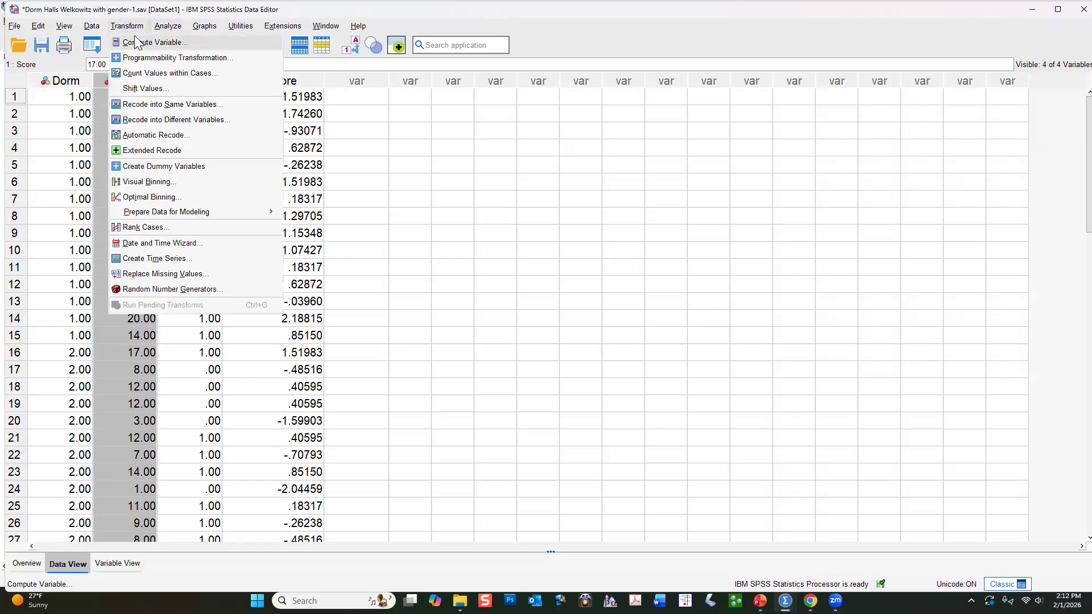
click(139, 43)
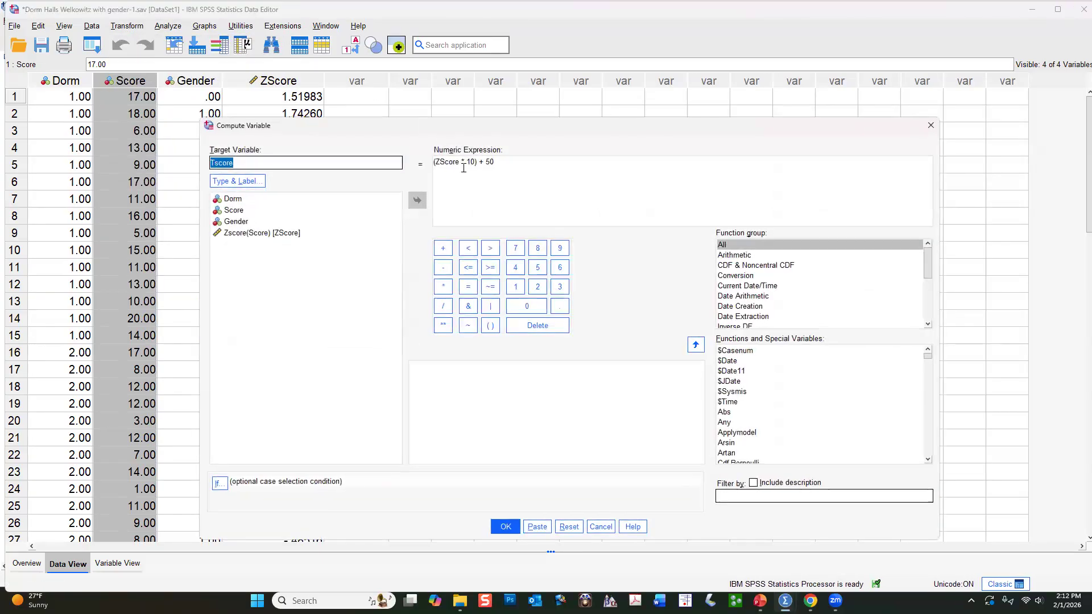
click(569, 527)
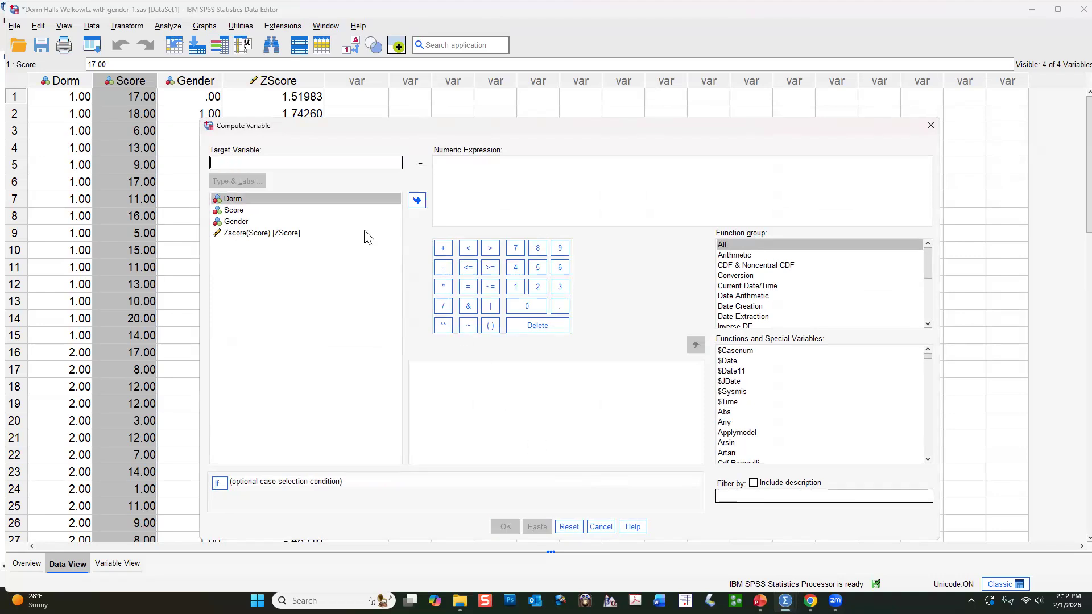
click(243, 163)
text(Tscore)
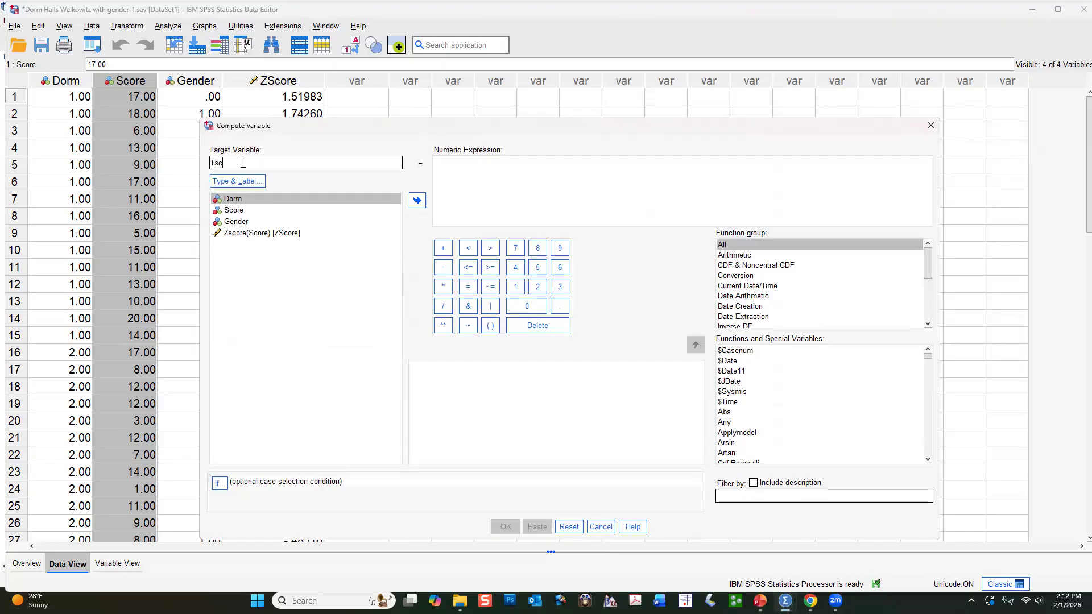
Build the numeric expression (ZScore * 10) + 50 for the target variable and run the computation.
click(252, 234)
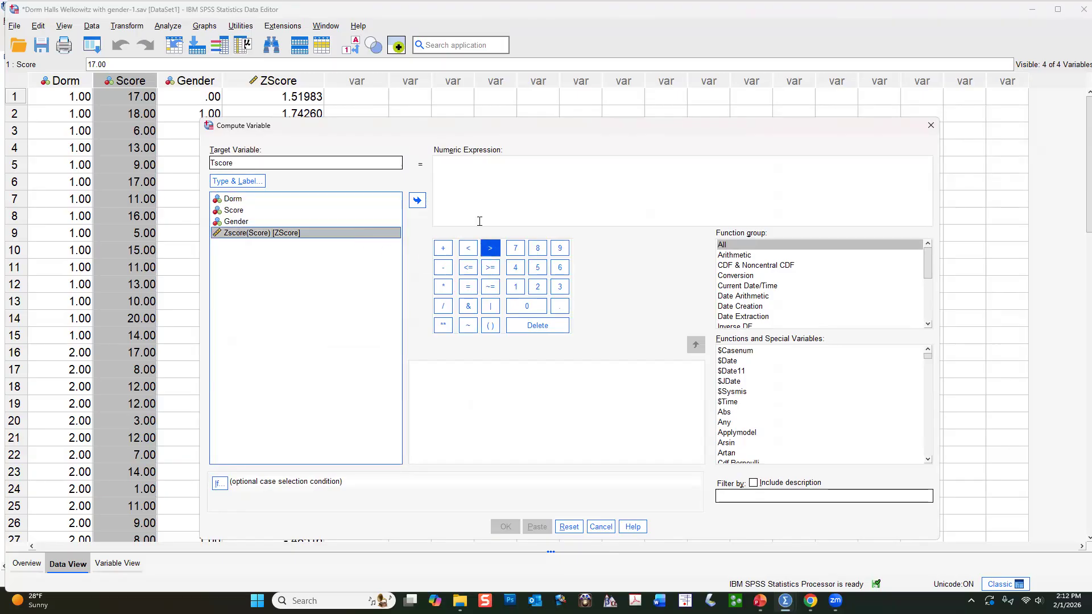
click(417, 200)
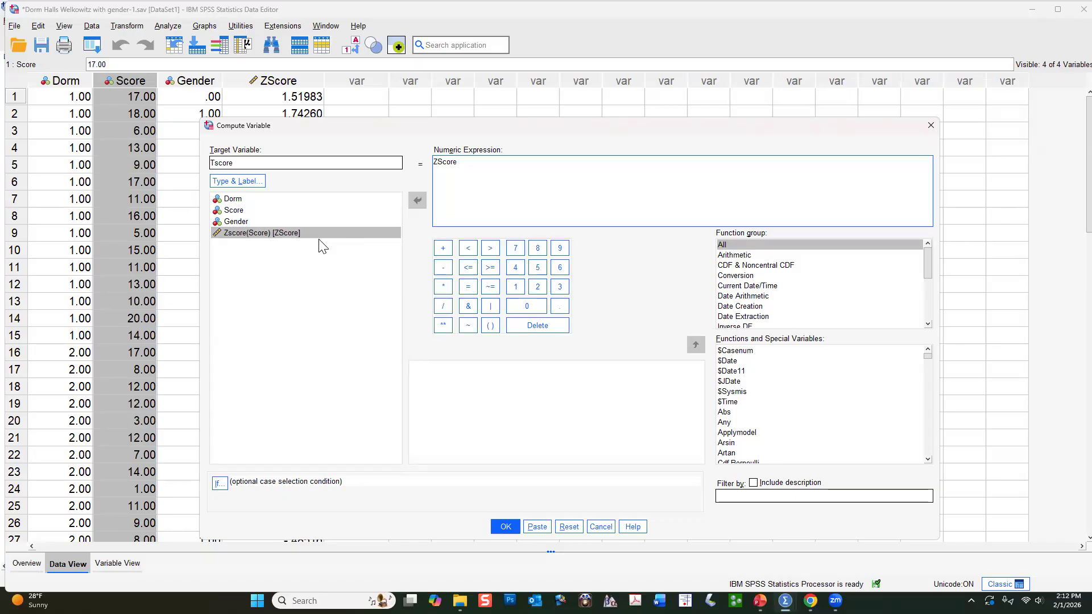
click(443, 288)
click(515, 286)
click(526, 306)
text())
text(()
click(443, 250)
click(538, 268)
click(544, 312)
click(506, 527)
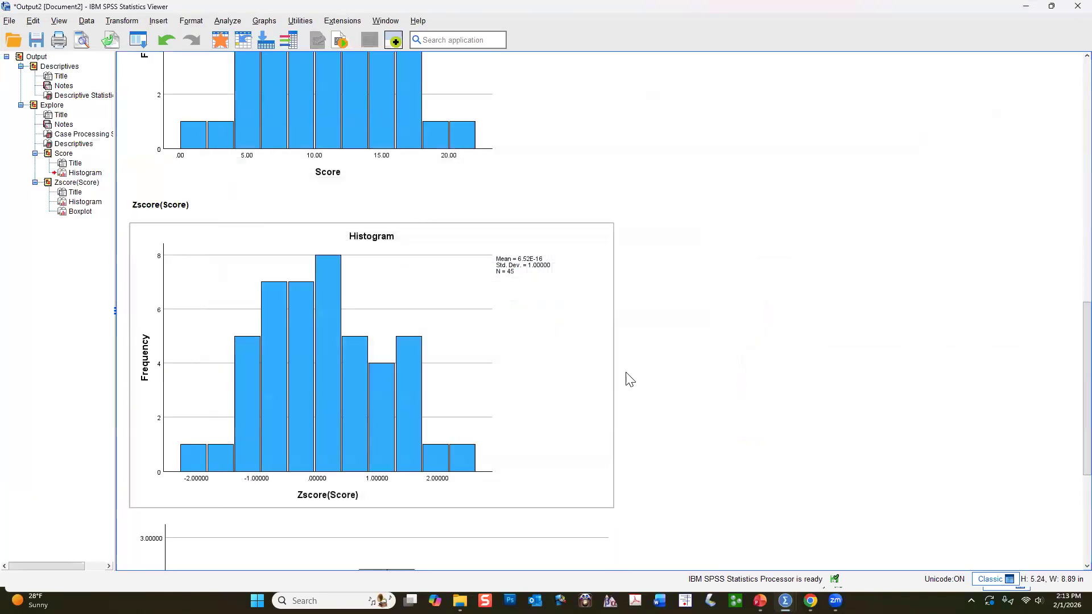
Return to the dataset and examine the new Tscore column alongside the Score and ZScore columns.
mouse_move(785, 601)
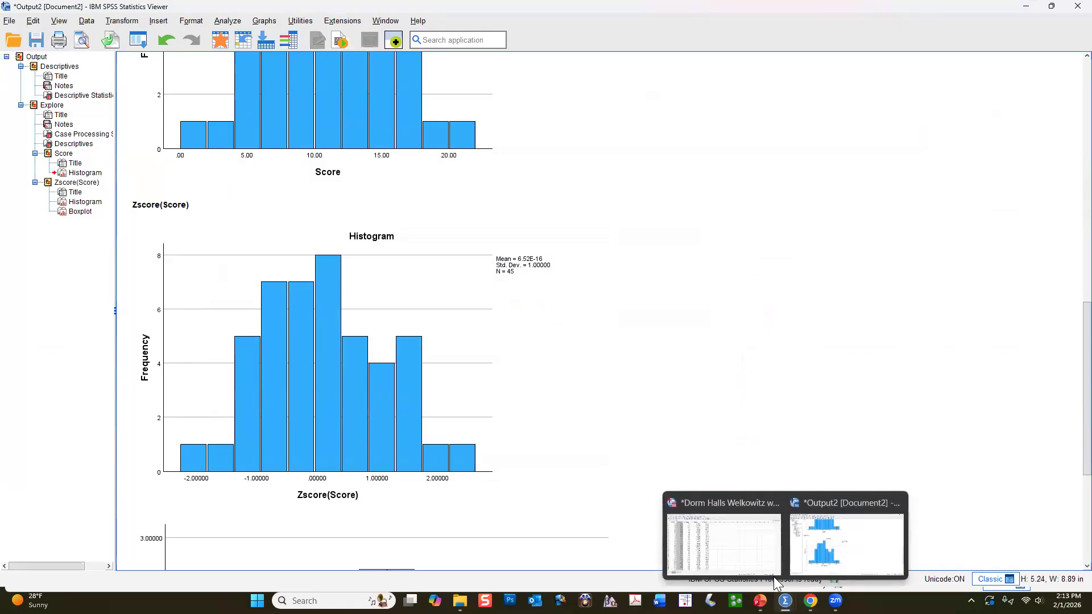
click(751, 553)
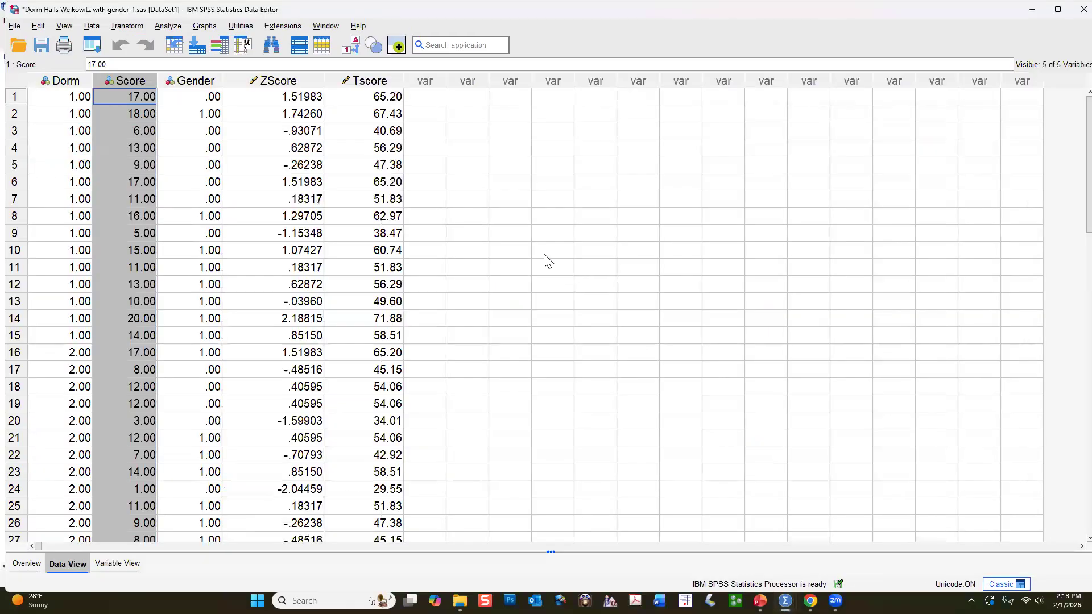
click(361, 84)
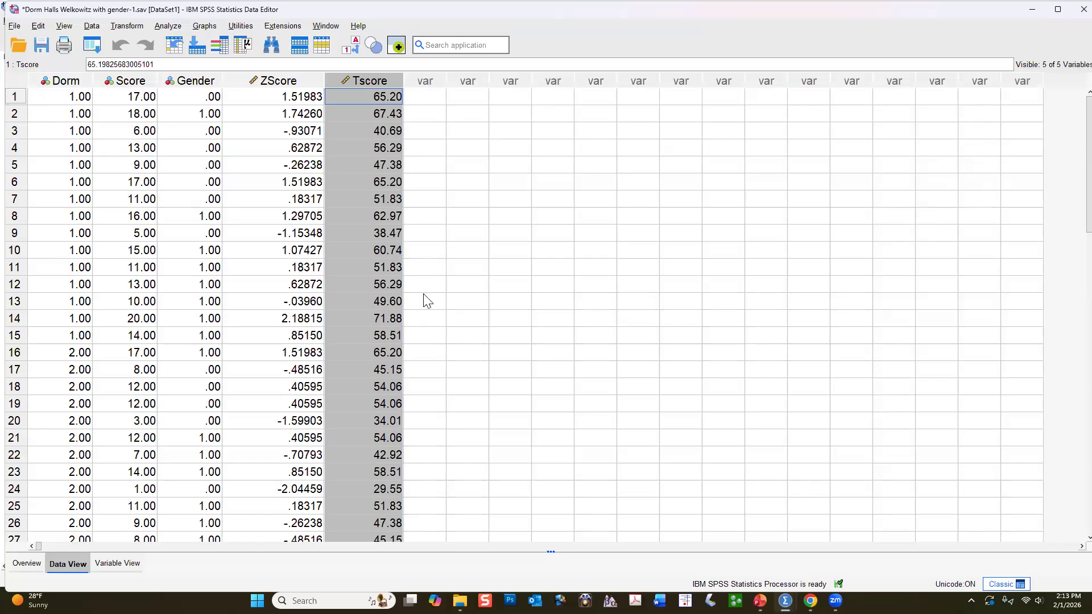
scroll(353, 319, down, 4)
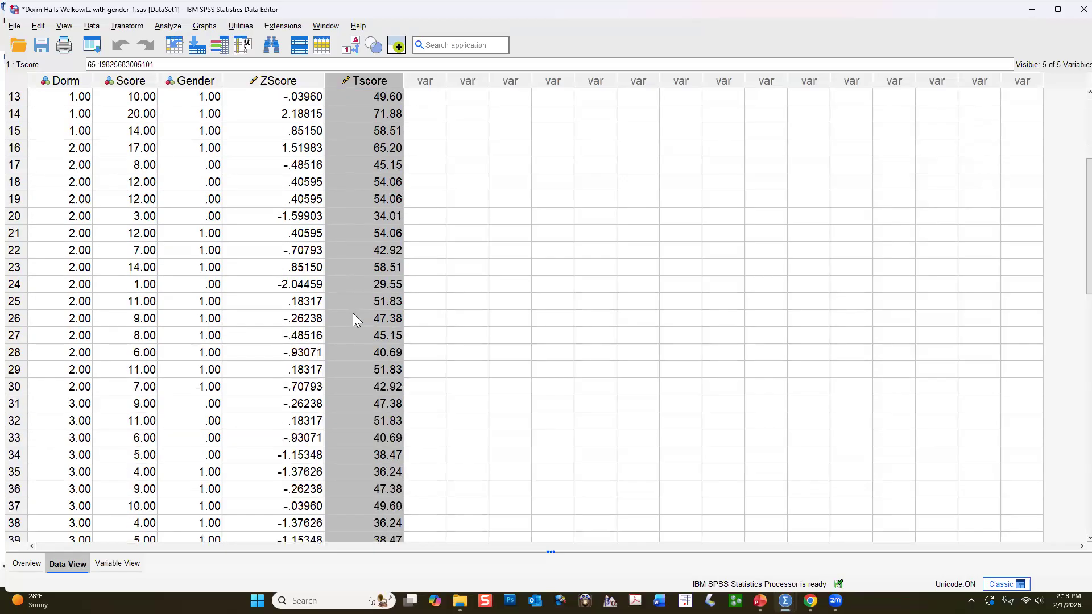
scroll(353, 318, up, 4)
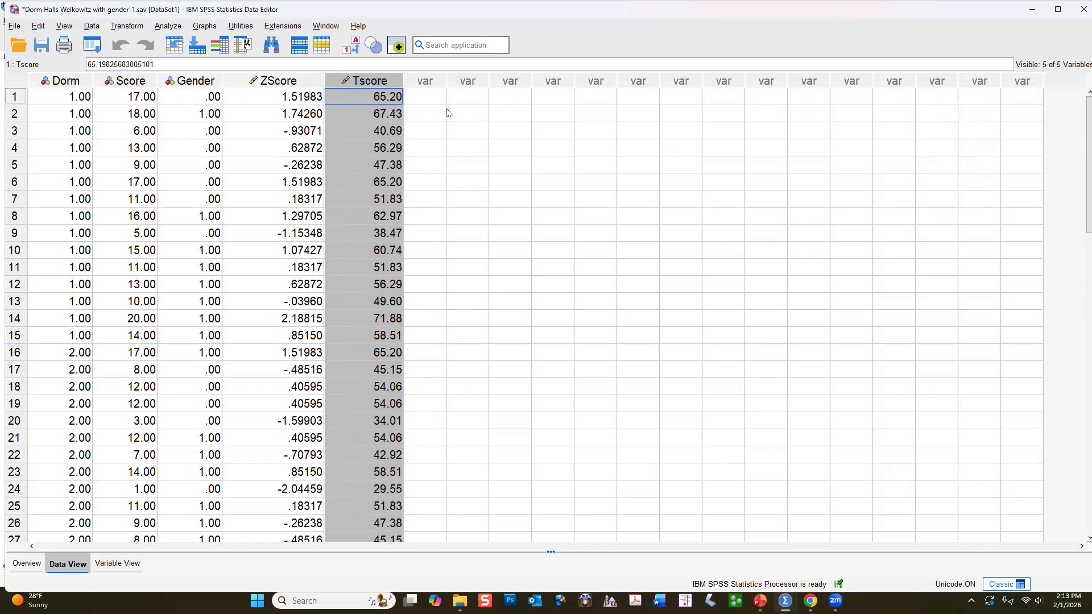
Add Tscore to the dependent variables of the Explore analysis and run it.
click(169, 26)
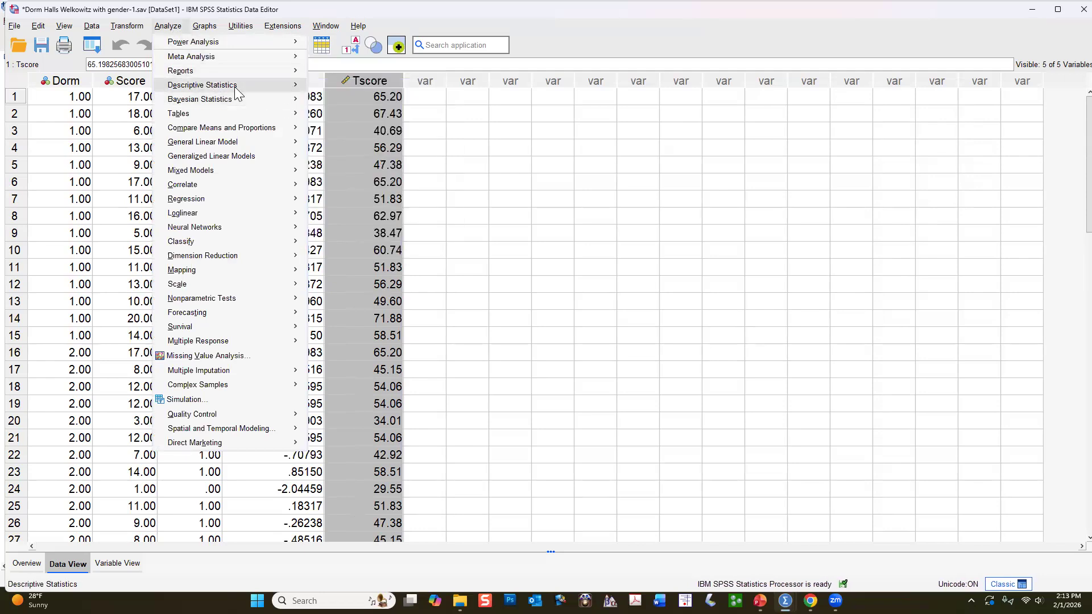
mouse_move(272, 88)
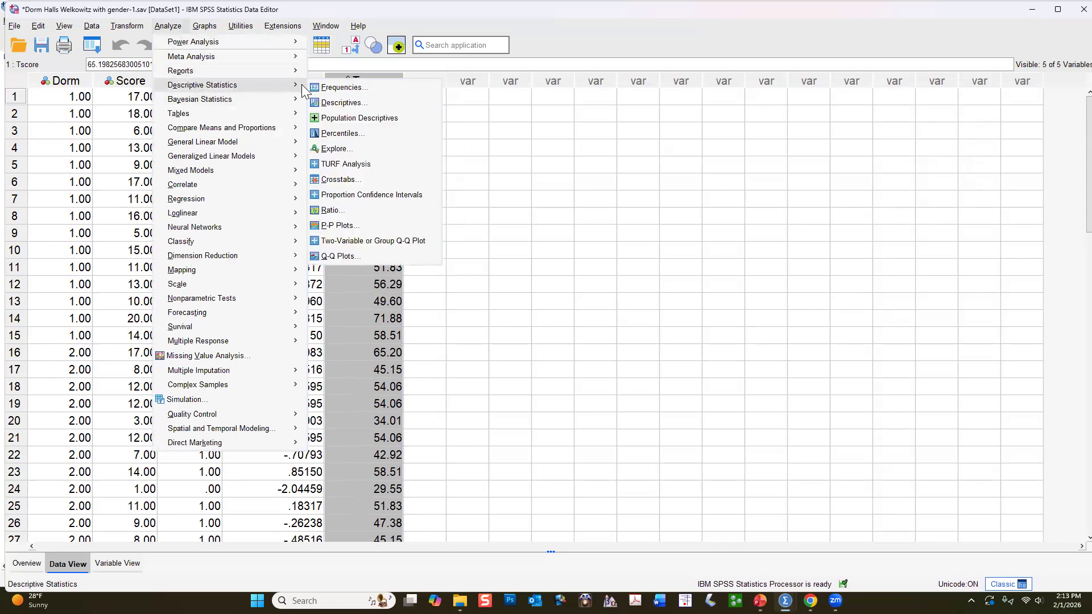
click(355, 149)
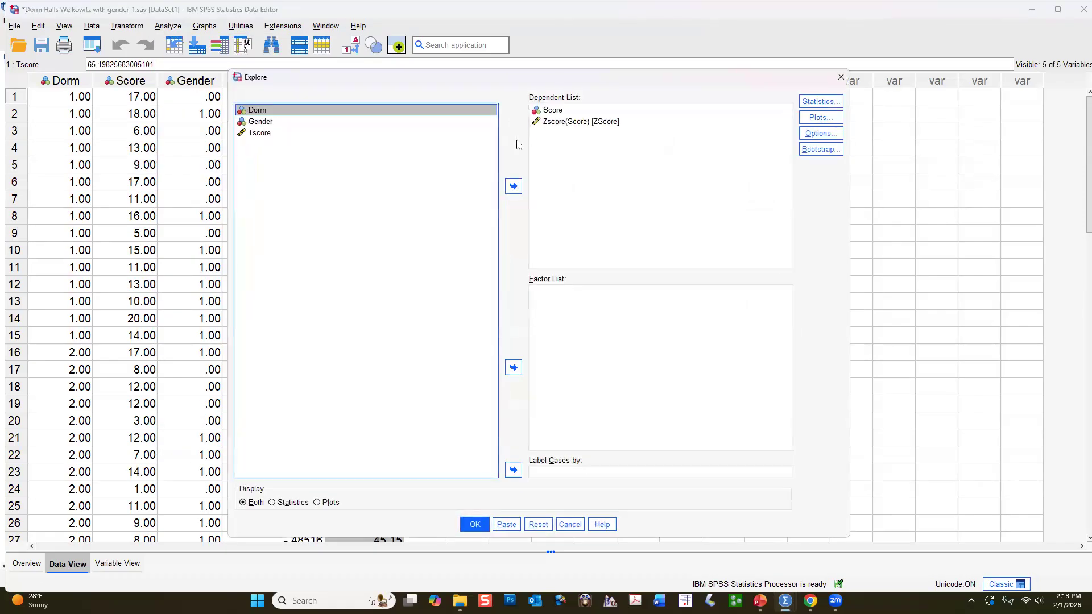
click(271, 134)
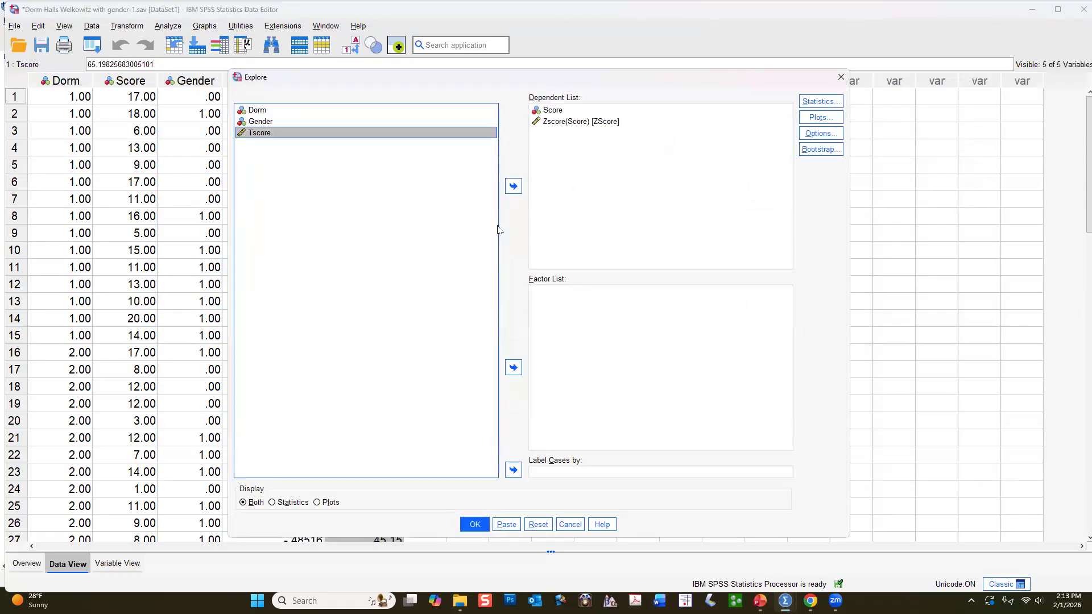
click(512, 191)
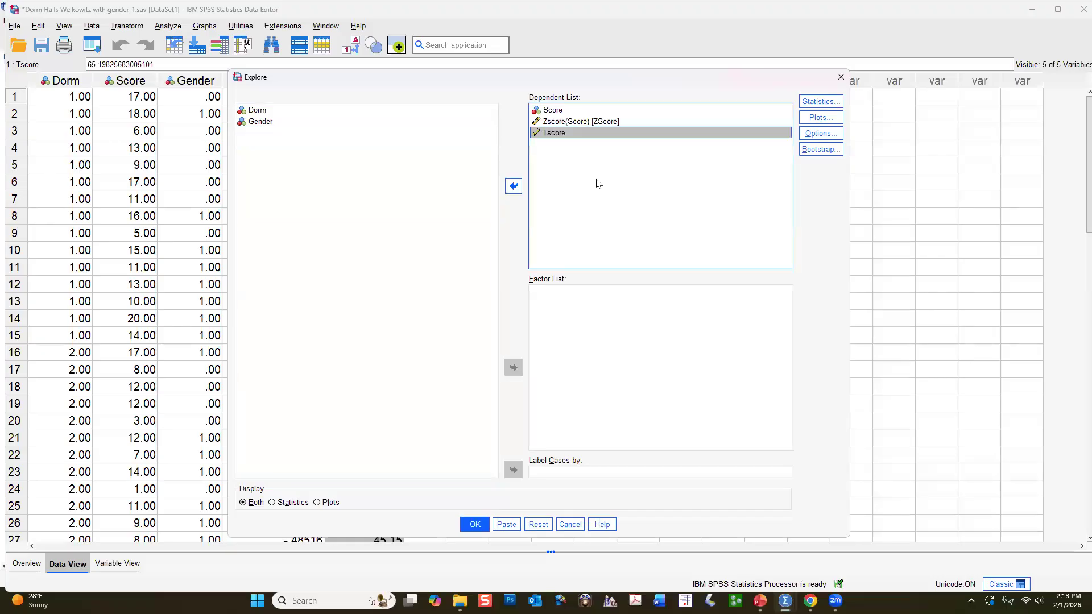
click(475, 525)
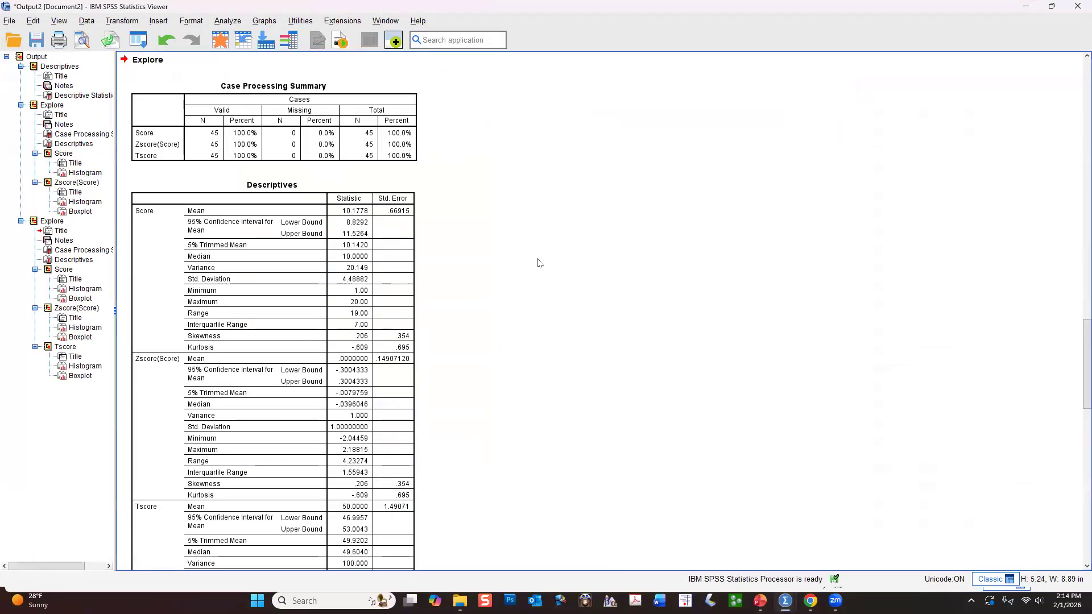
Compare the descriptive statistics of Score, Zscore(Score) and Tscore in the new Explore output.
scroll(527, 247, down, 3)
click(329, 335)
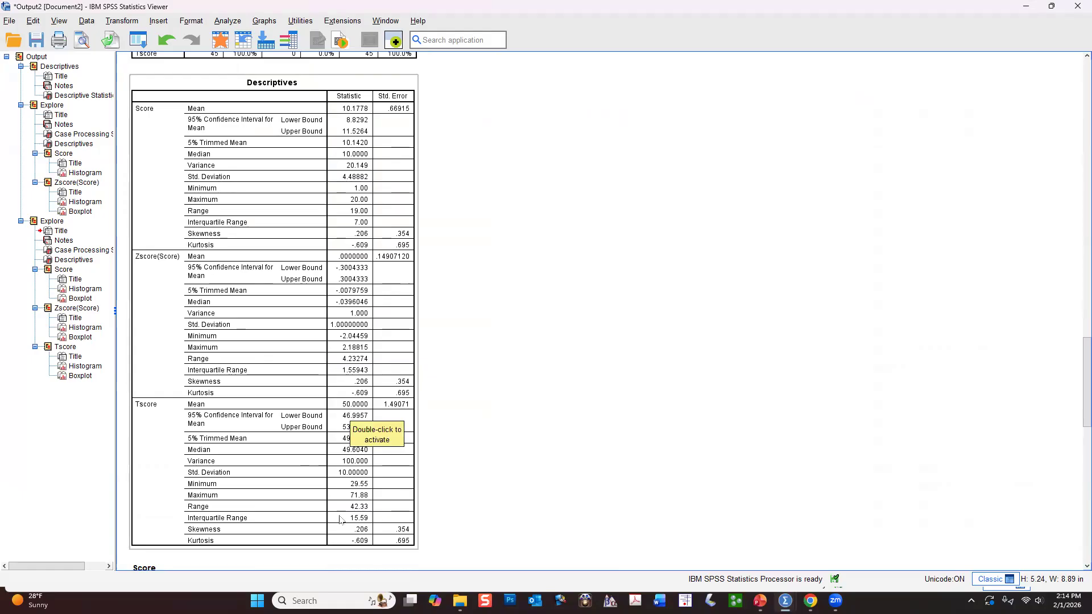
scroll(402, 475, down, 1)
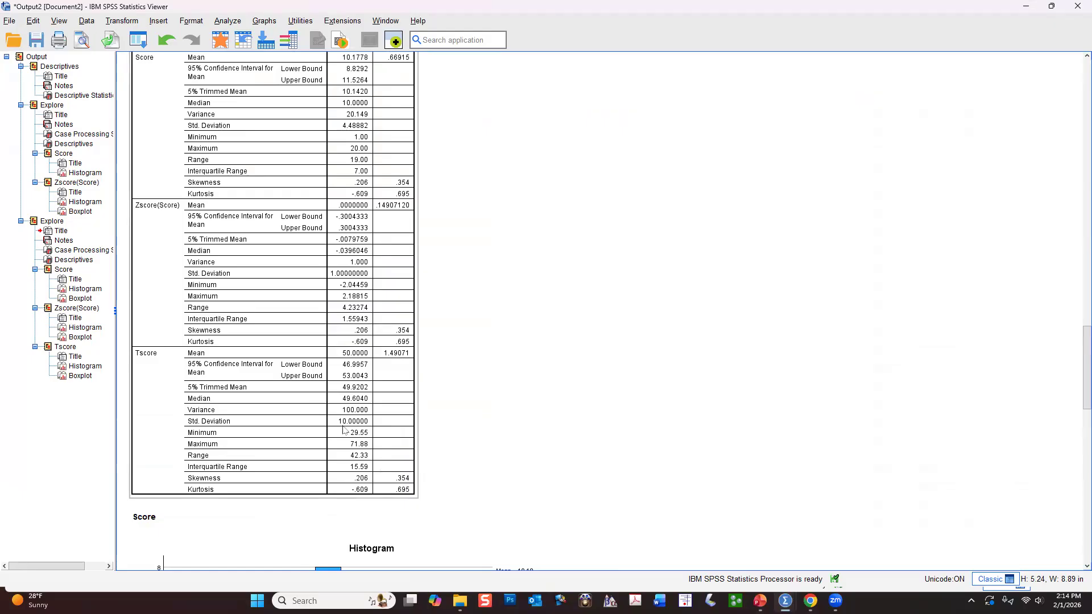
scroll(470, 374, down, 10)
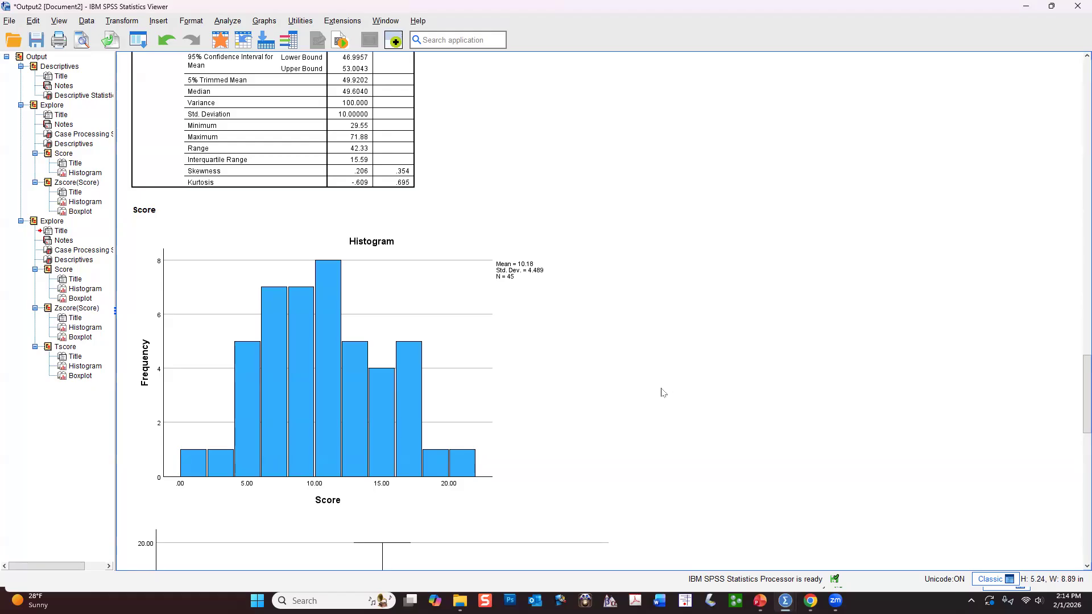
Delete the Score boxplot from the second Explore output.
scroll(537, 438, down, 3)
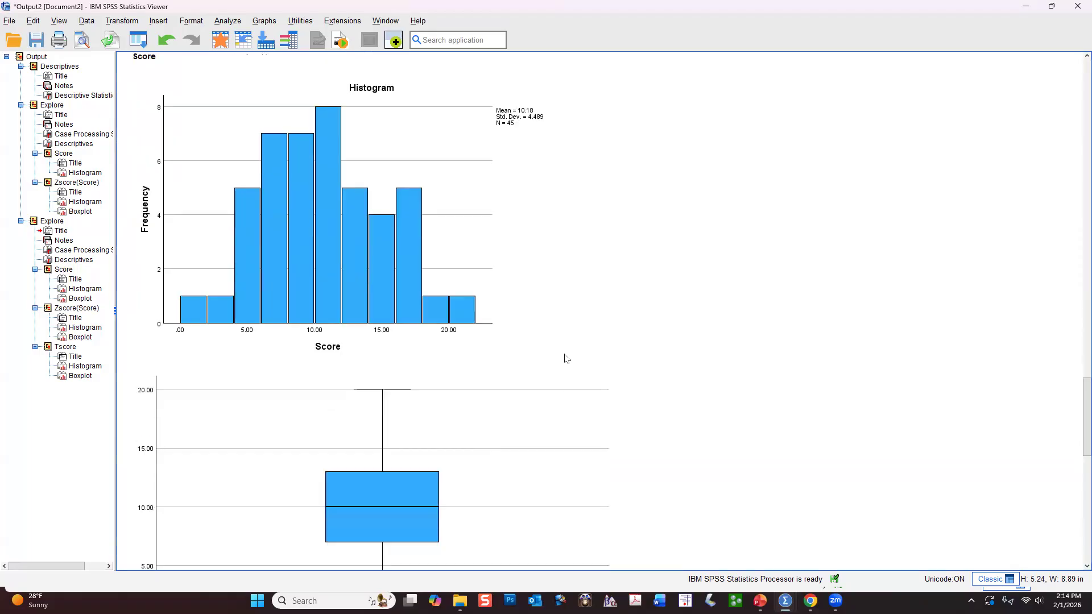
scroll(534, 264, down, 6)
click(532, 263)
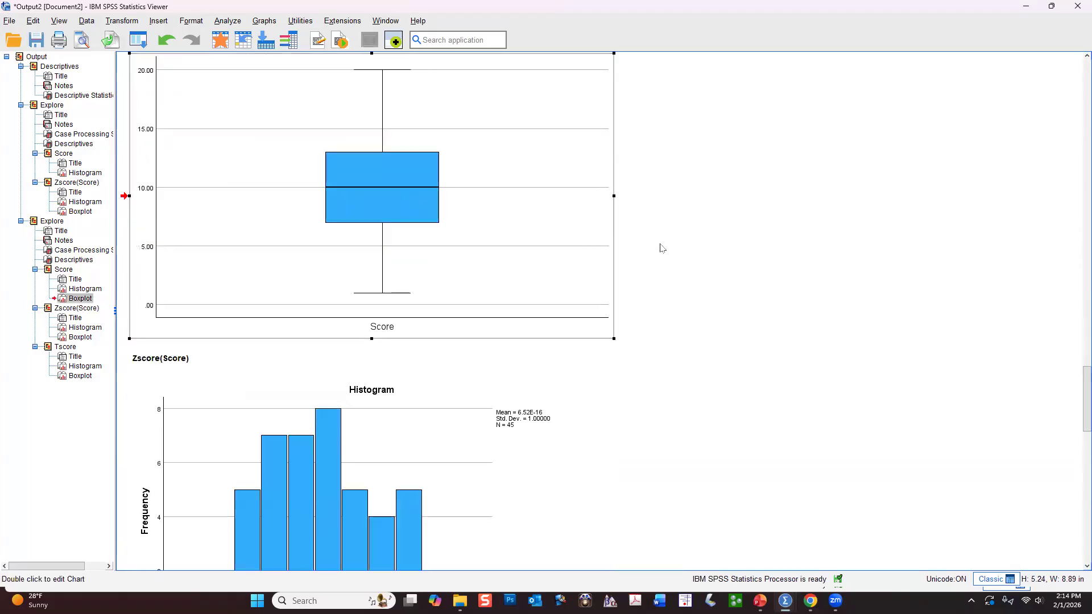
key(Delete)
Compare the shapes and horizontal scales of the Score and Zscore(Score) histograms in the second Explore output.
scroll(685, 244, up, 1)
scroll(631, 256, down, 1)
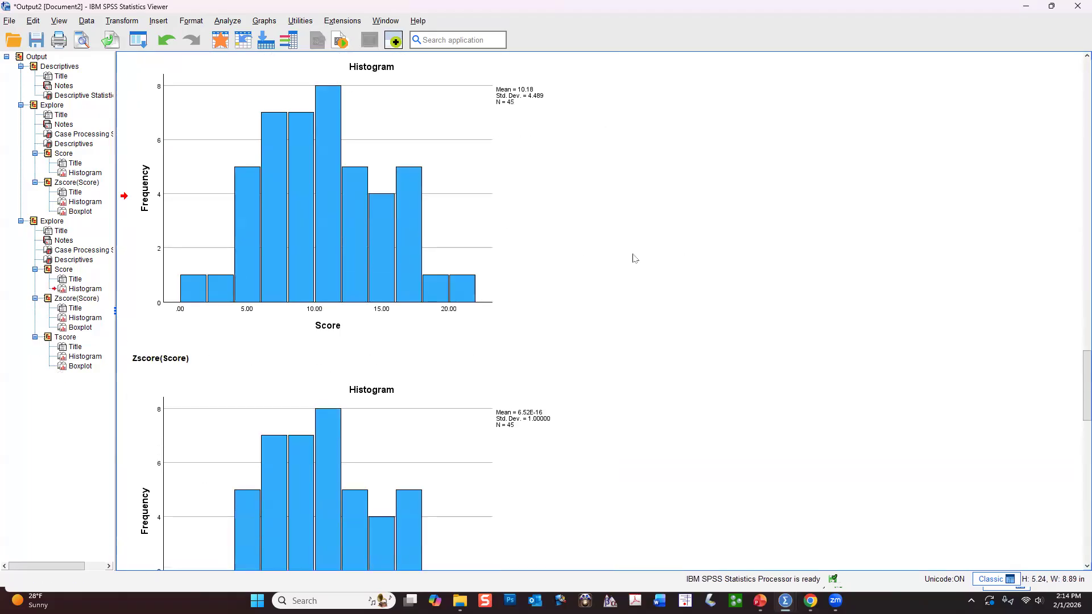
click(592, 250)
scroll(592, 250, down, 1)
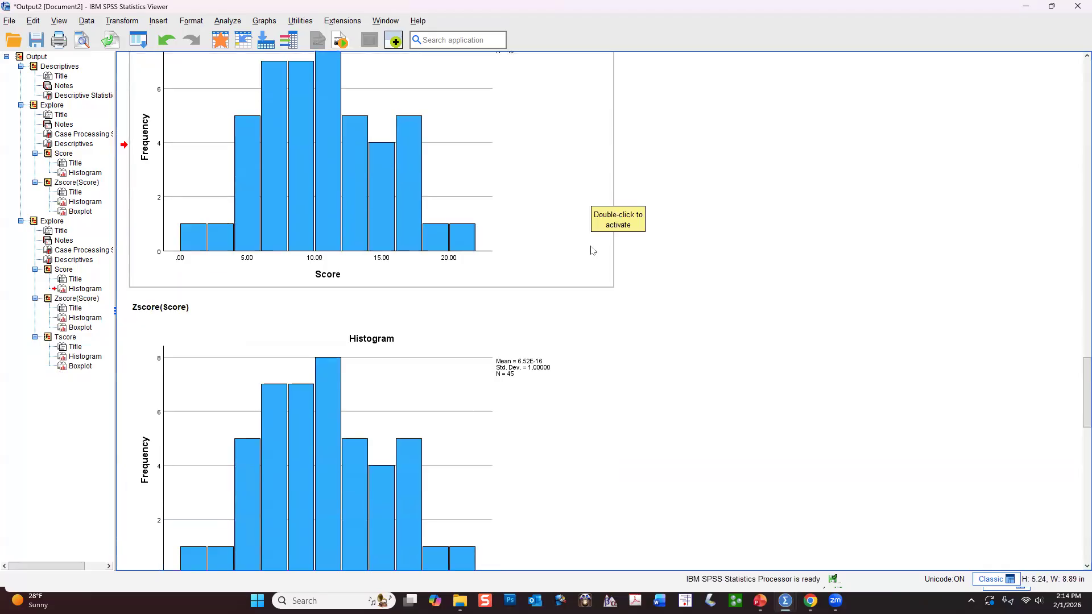
scroll(773, 421, down, 1)
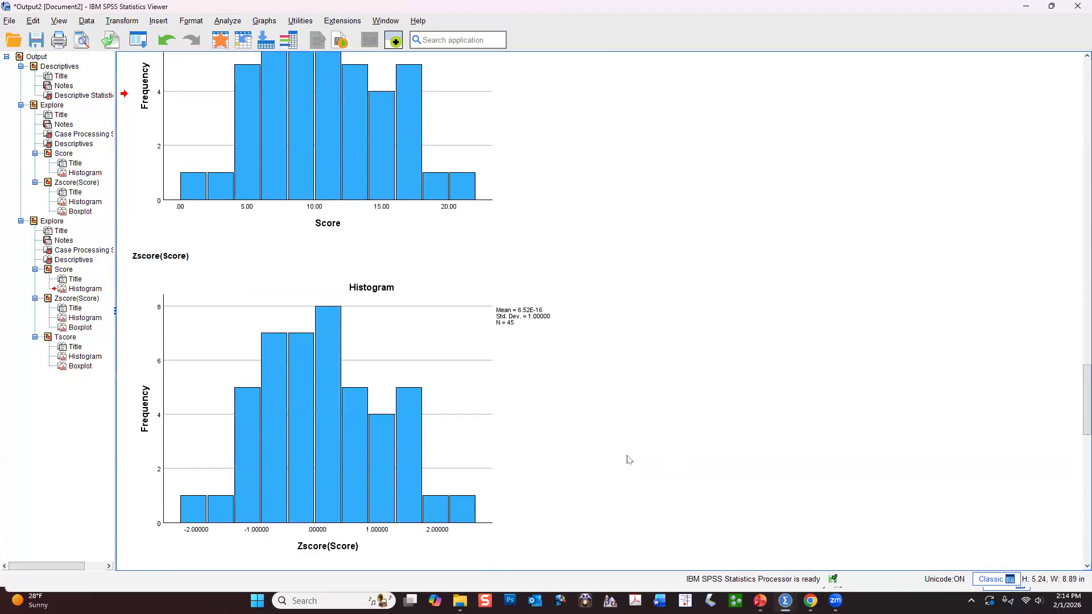
scroll(742, 392, up, 2)
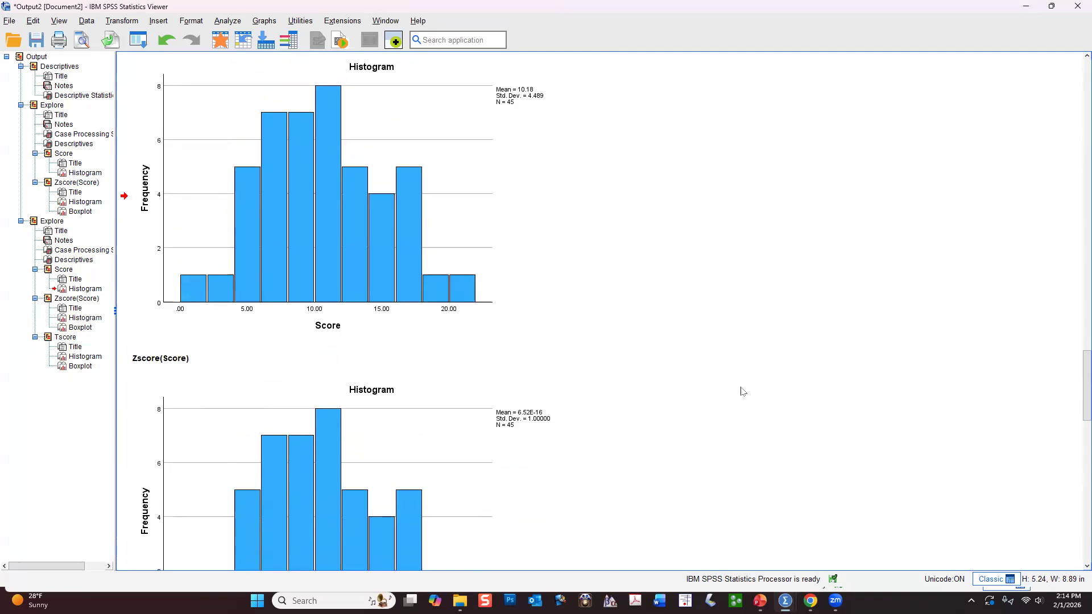
scroll(743, 391, down, 2)
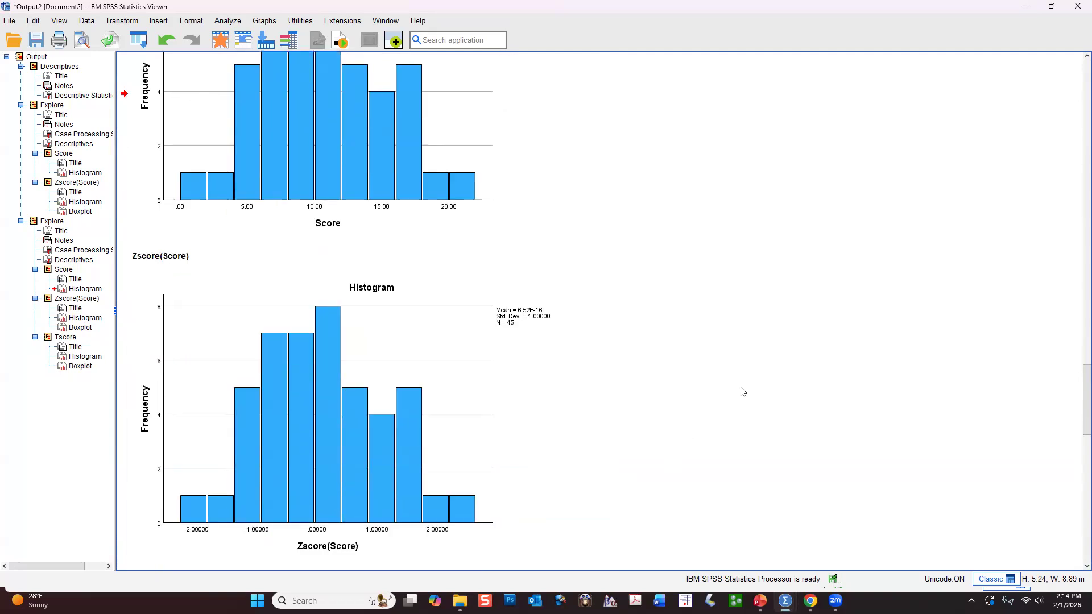
click(371, 532)
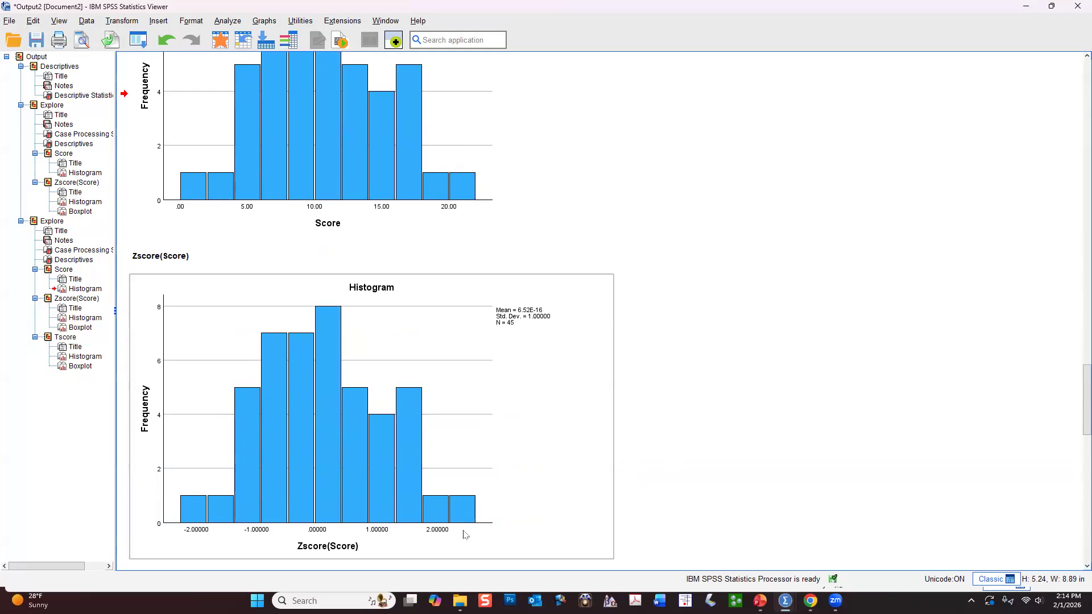
click(750, 424)
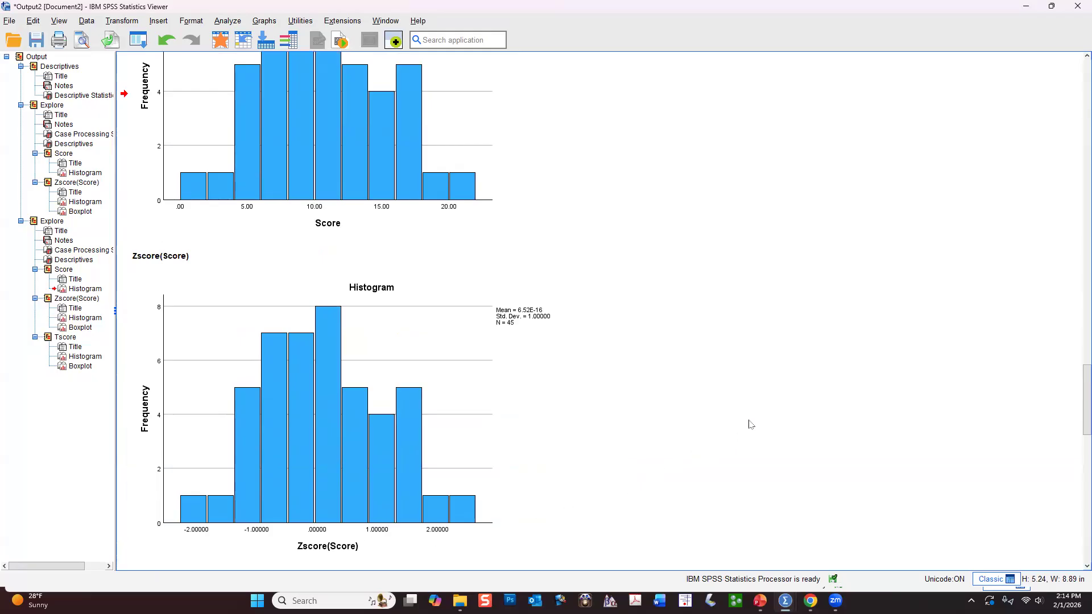
click(607, 344)
click(659, 353)
Delete the Zscore(Score) boxplot from the second Explore output.
scroll(663, 404, down, 5)
click(564, 415)
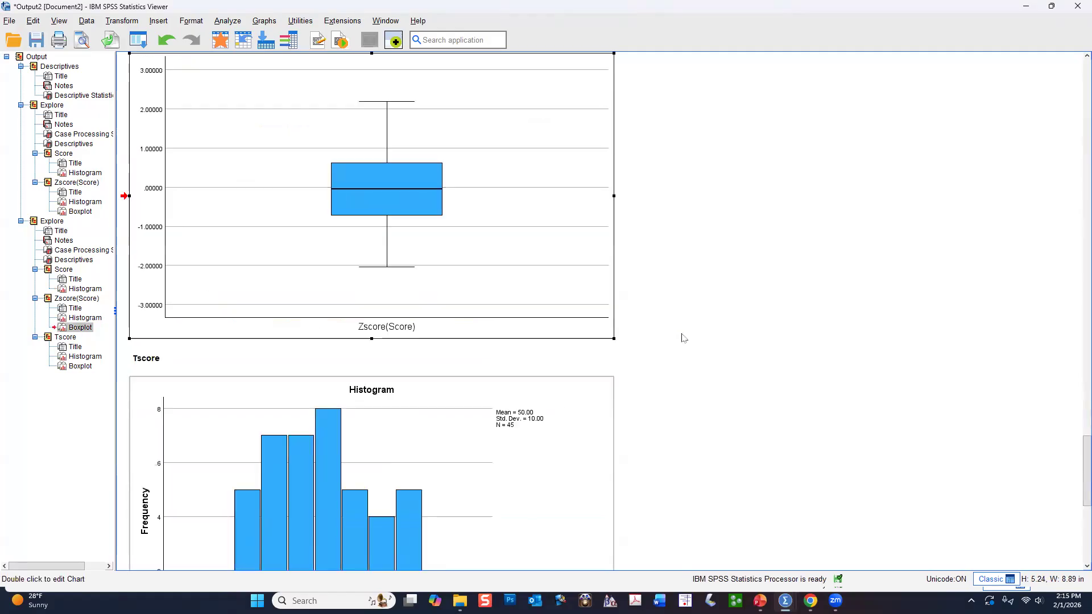
key(Delete)
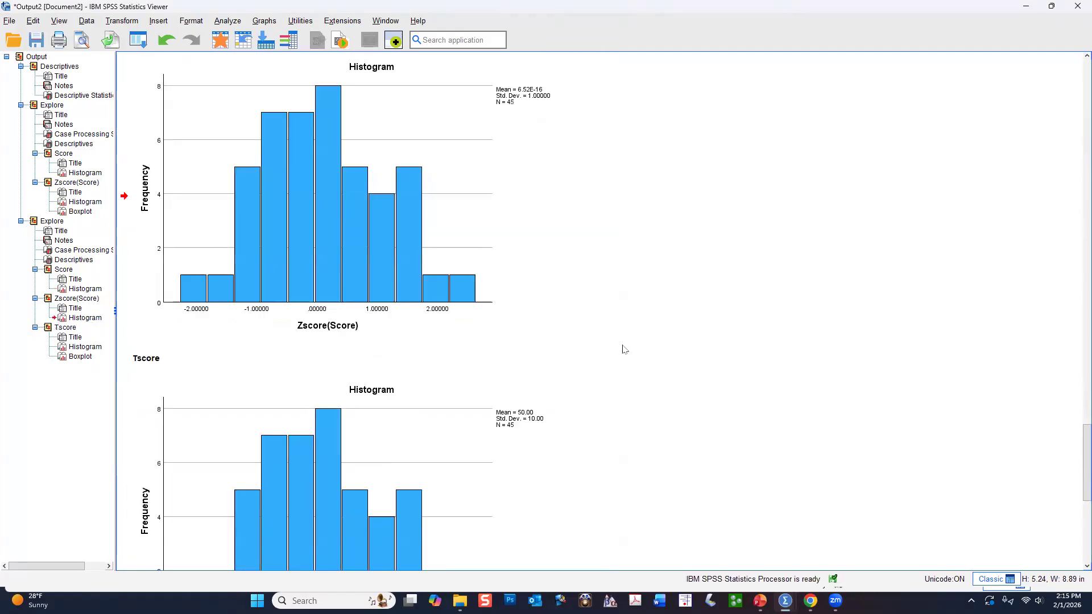
Compare the Tscore histogram with the Zscore(Score) histogram.
scroll(624, 349, down, 3)
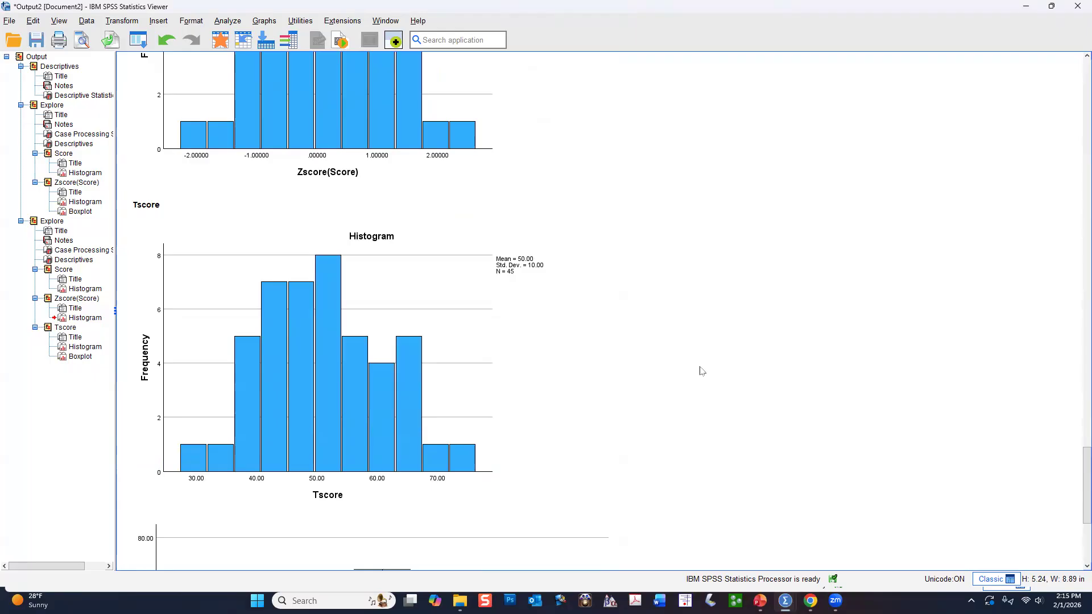
scroll(700, 371, up, 3)
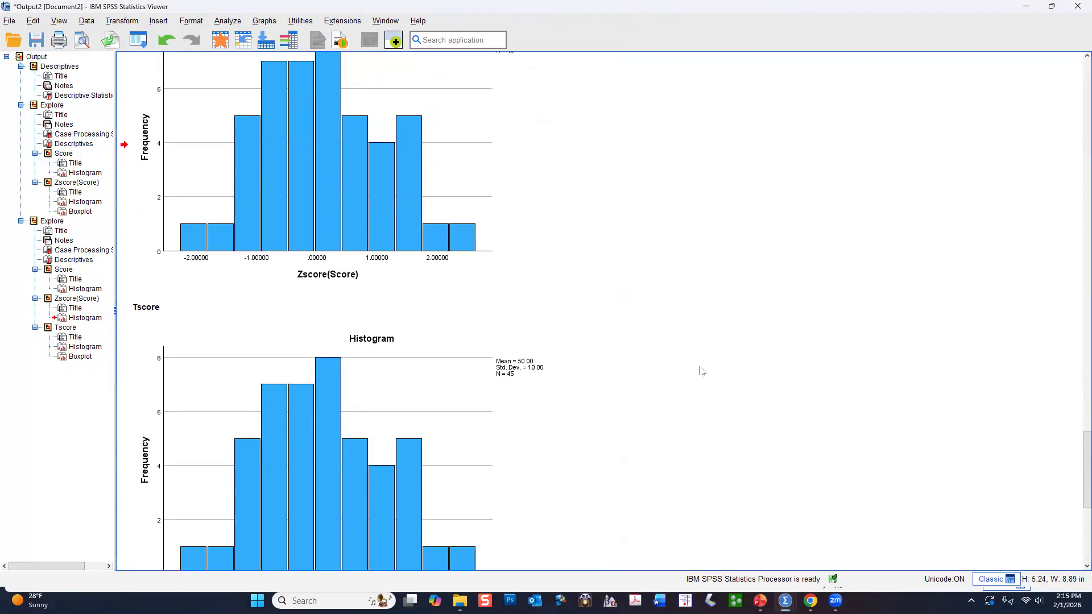
scroll(701, 371, up, 2)
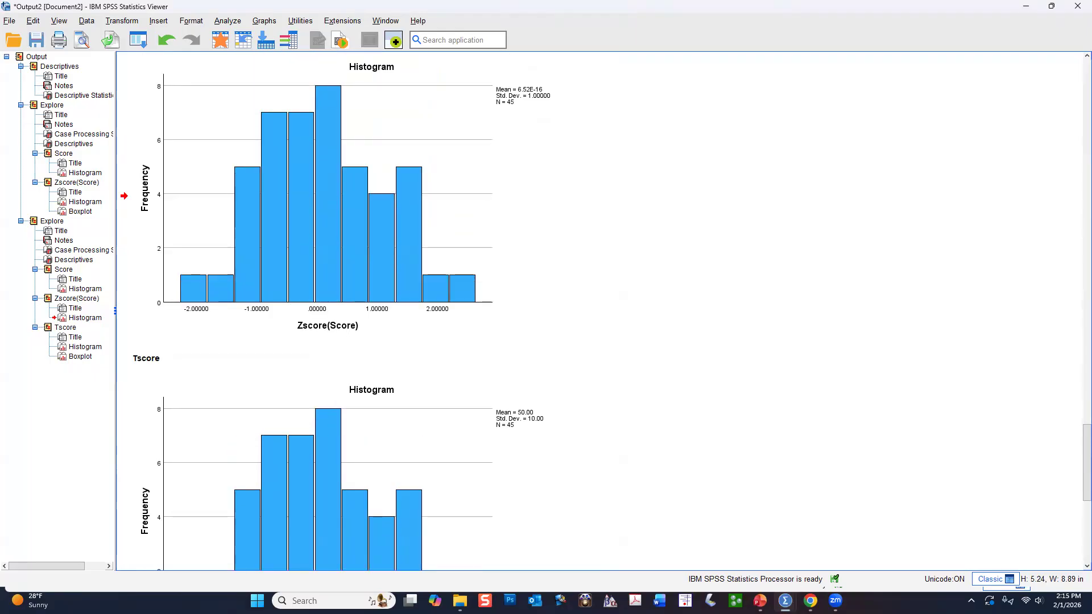
Switch to the Z and T scores presentation in PowerPoint and start the slide show from the T-score profile slide.
click(760, 601)
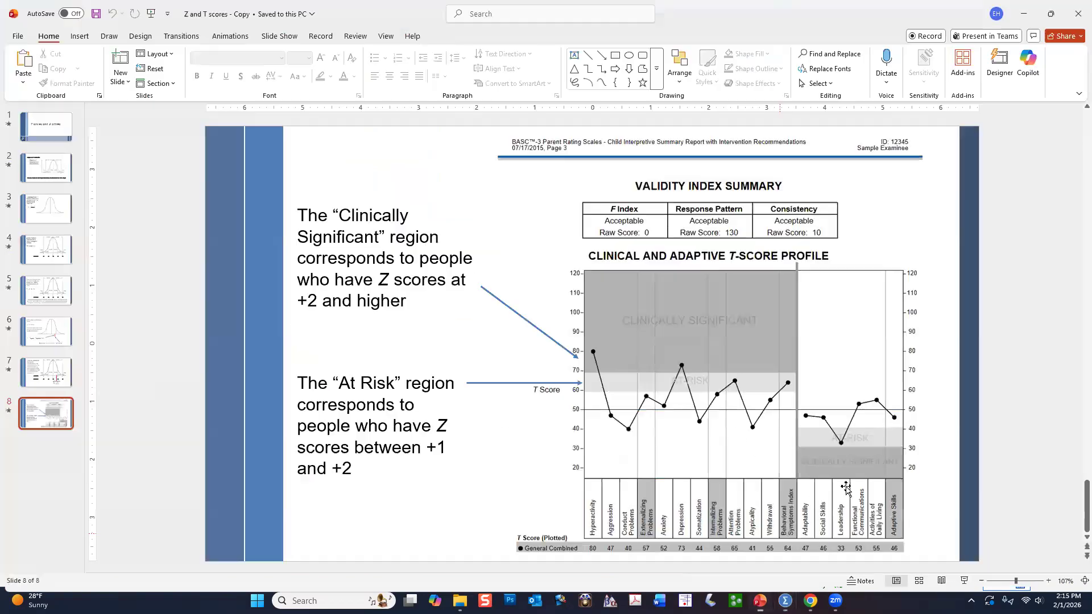
click(965, 581)
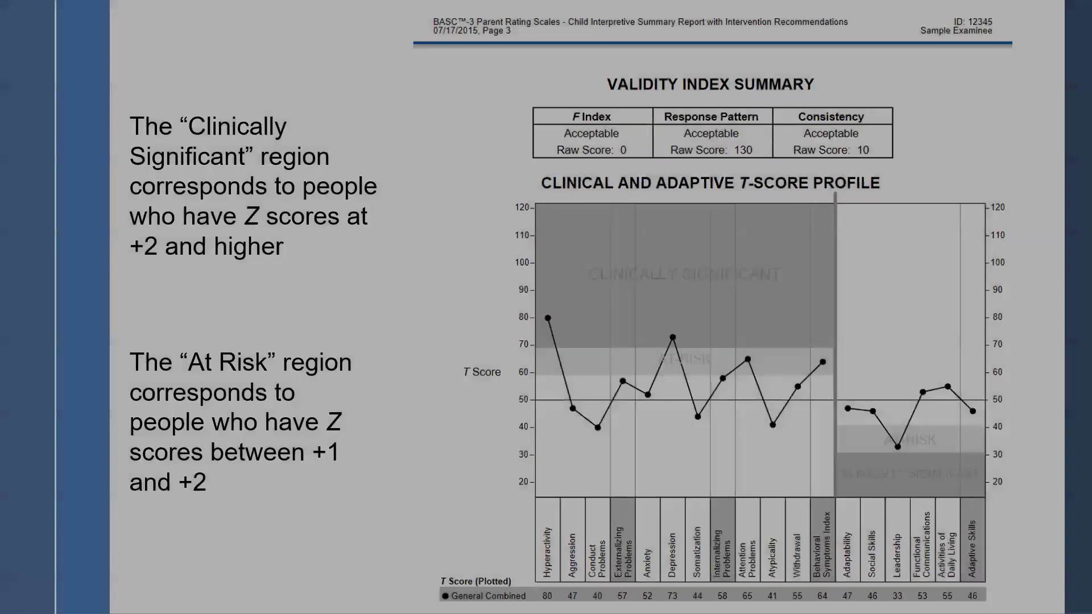